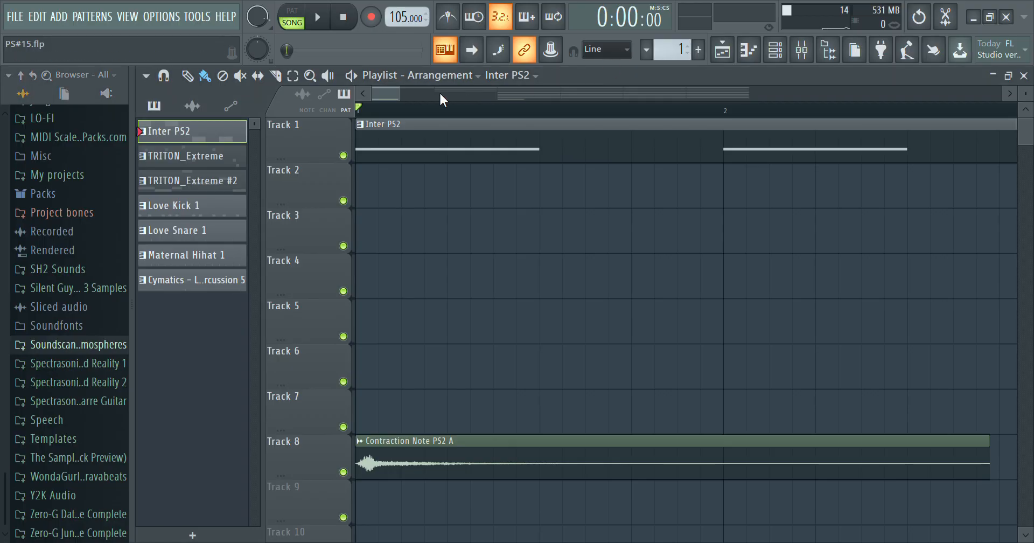
Zoom the playlist out to show the full arrangement and play it through
left_click_drag(402, 90, 963, 108)
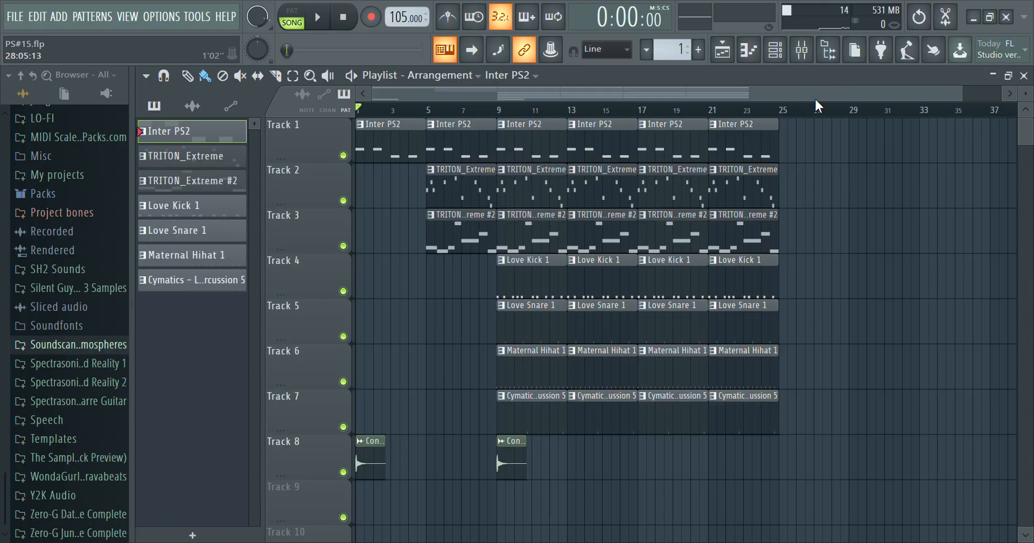
left_click_drag(773, 97, 567, 102)
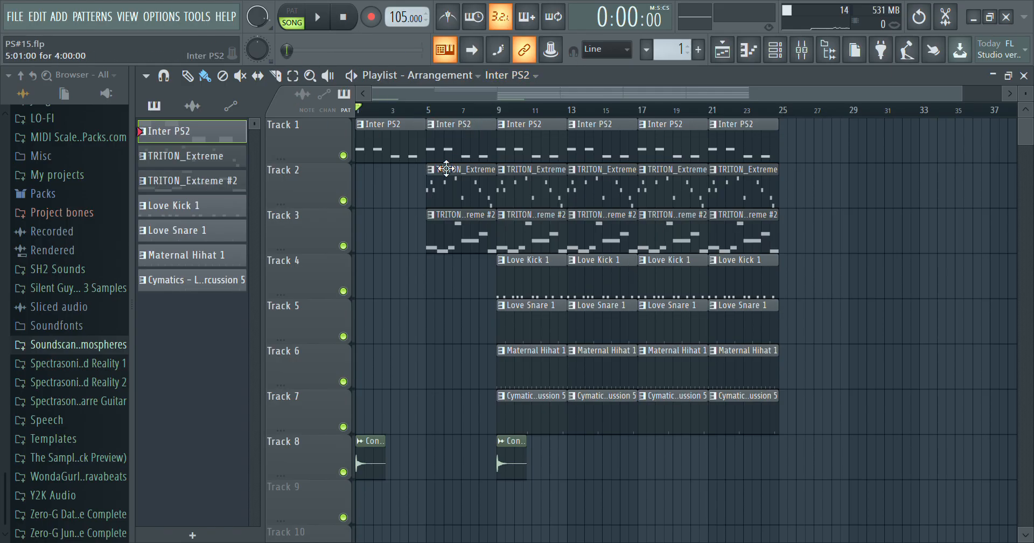
left_click(327, 21)
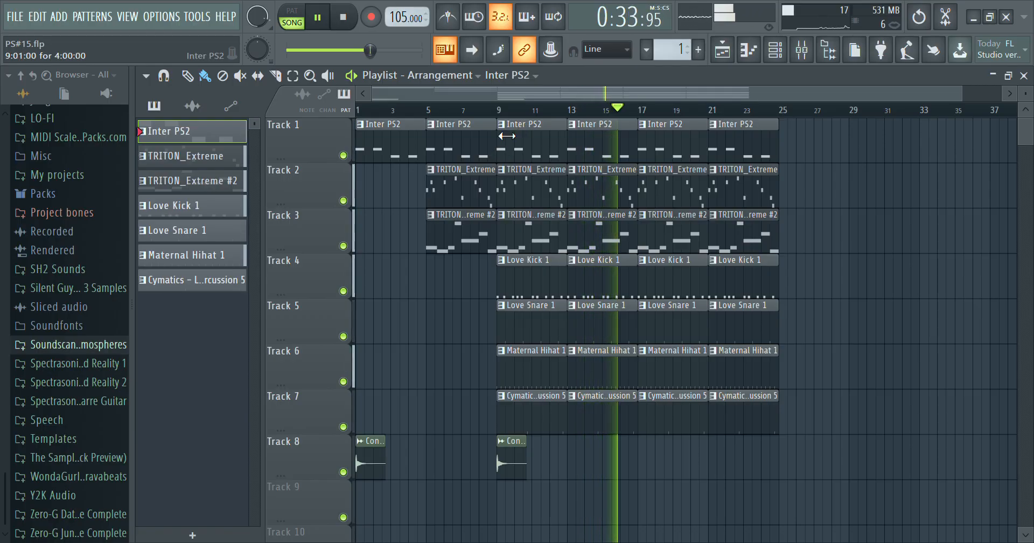
left_click(347, 23)
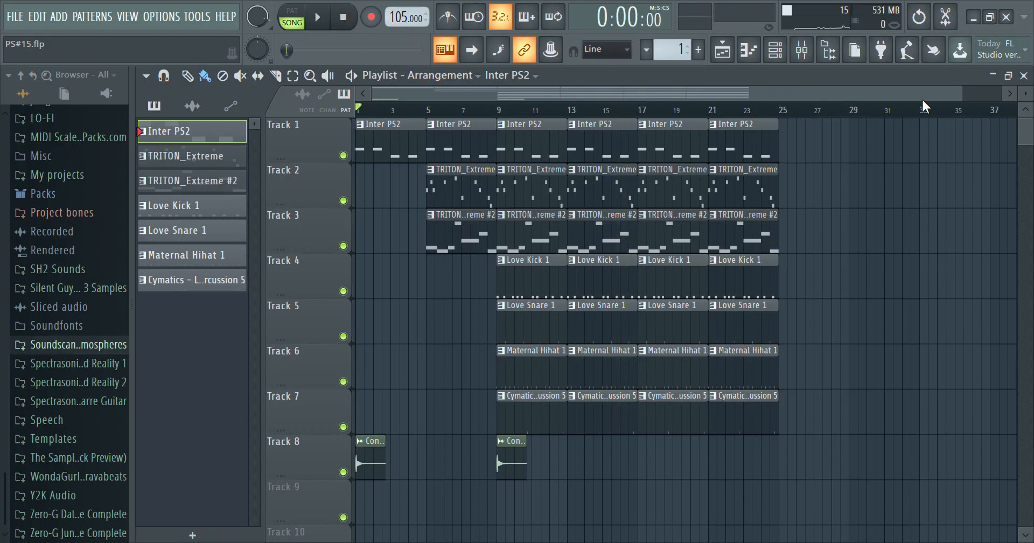
Solo Track 1 to hear the Inter PS2 pad alone, stop playback and close the playlist
right_click(343, 155)
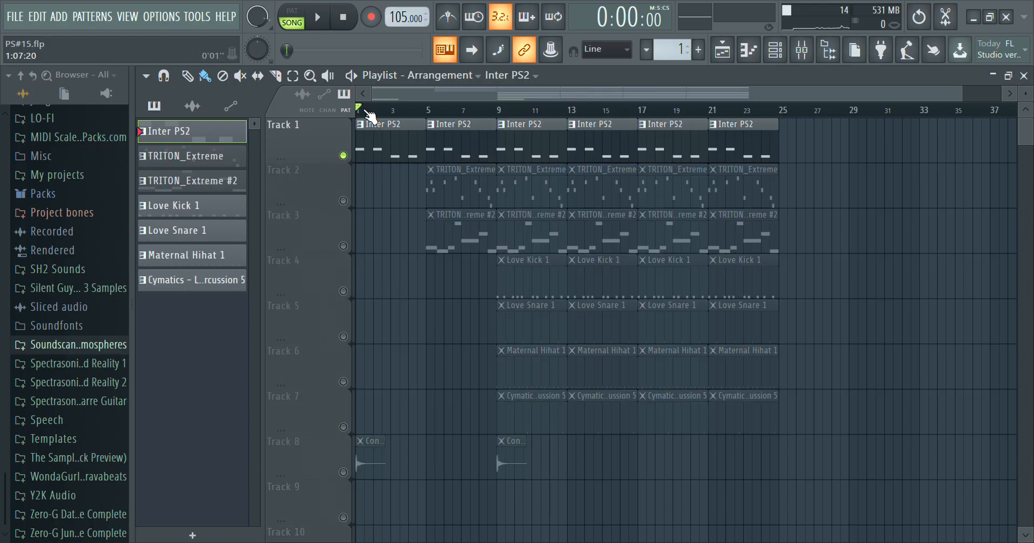
left_click(345, 23)
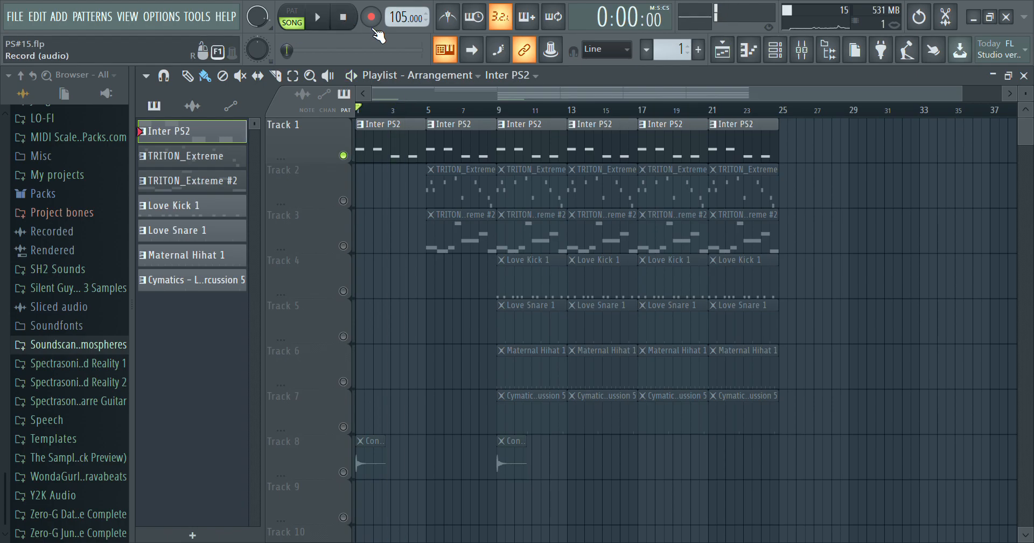
left_click(1024, 76)
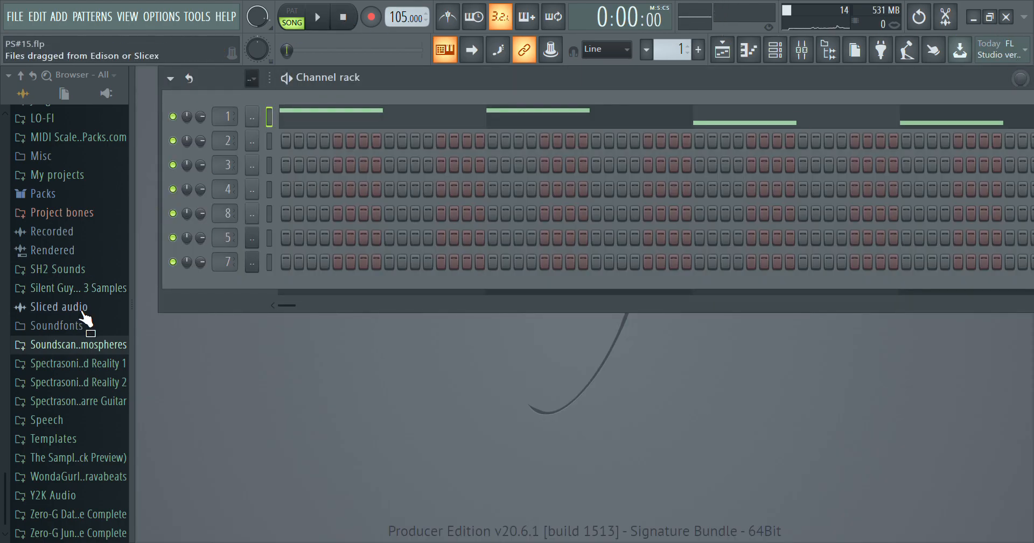
Open the Pads folder inside the Silent Guy 3 Samples folder in the browser
scroll(87, 322, "up", 6)
scroll(86, 302, "down", 2)
scroll(90, 272, "down", 5)
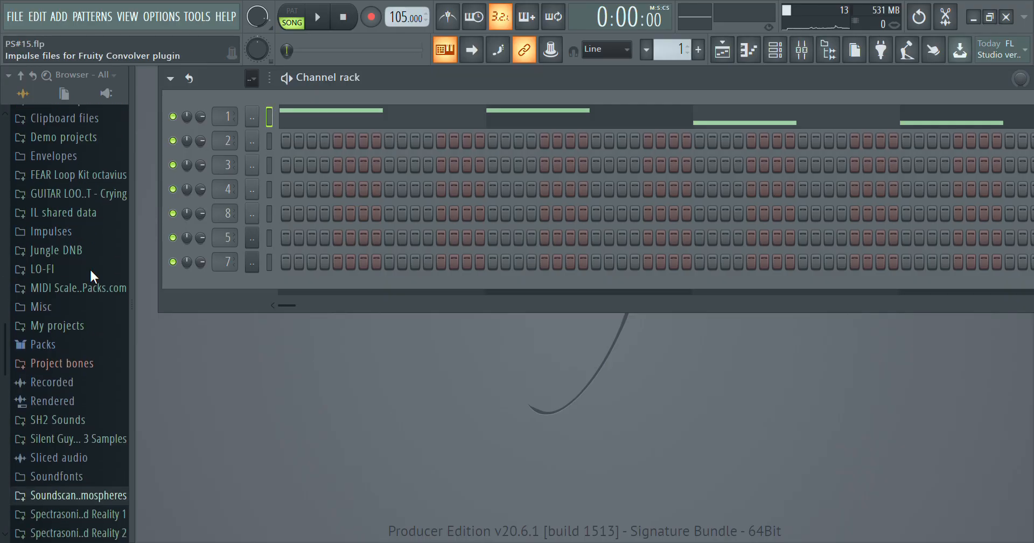
scroll(94, 275, "down", 1)
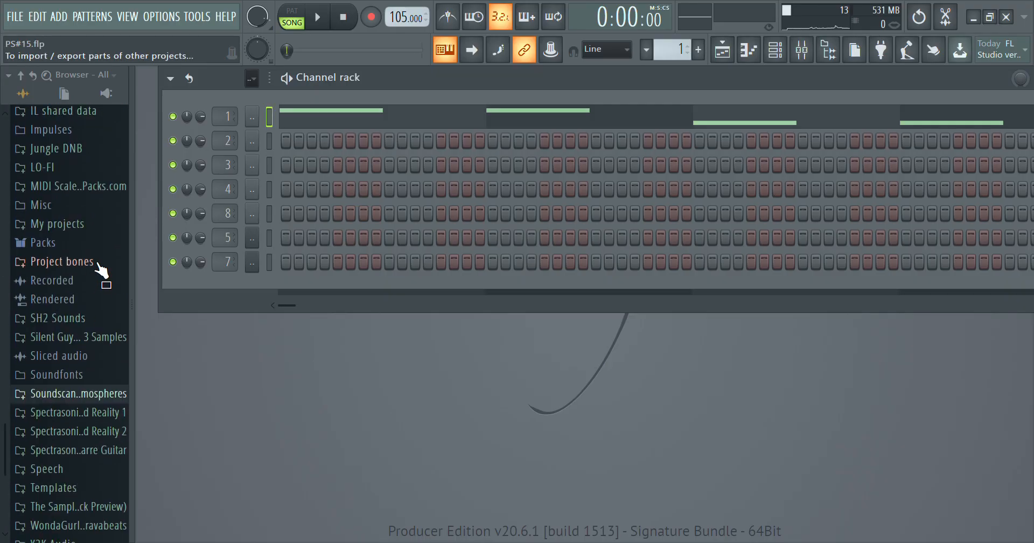
left_click(111, 338)
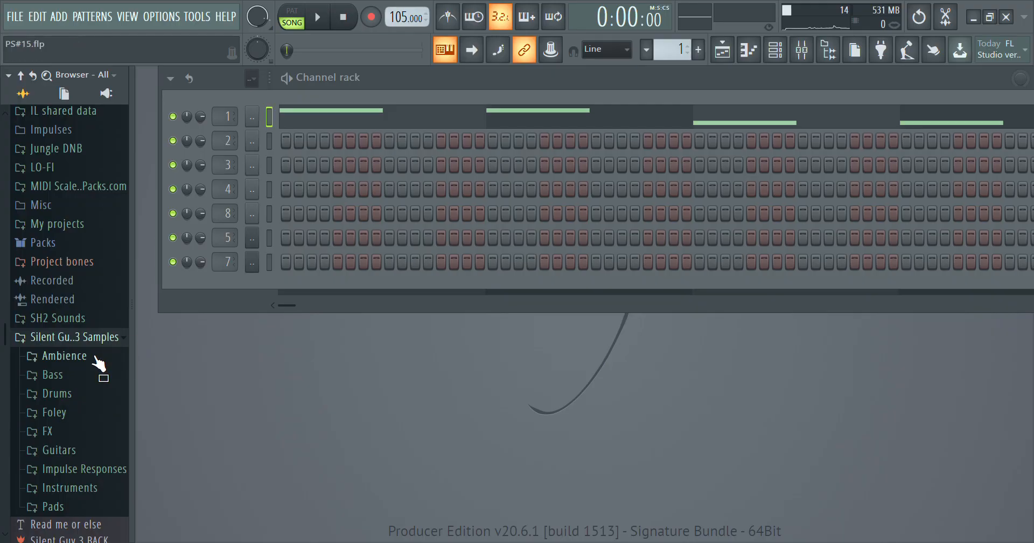
scroll(97, 366, "down", 4)
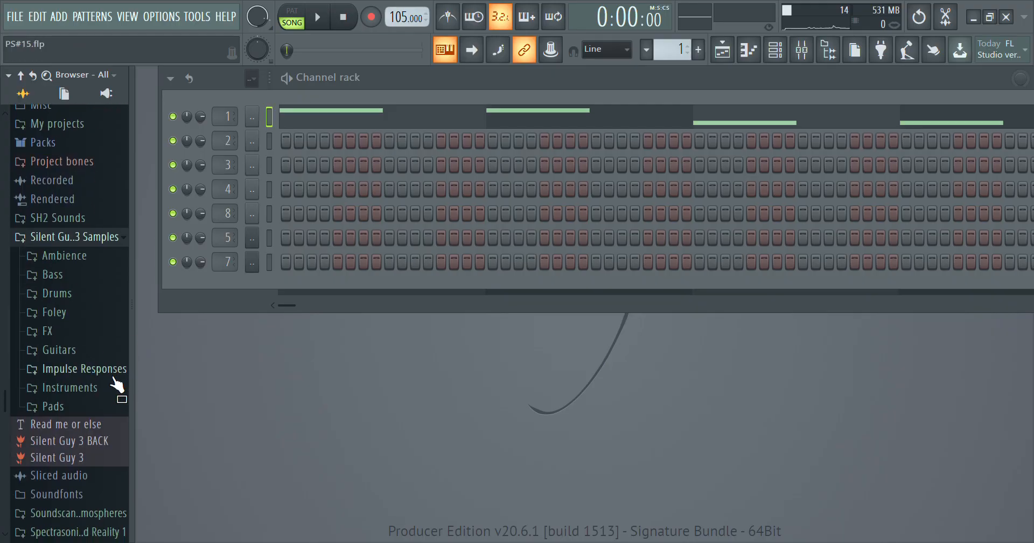
left_click(92, 408)
scroll(125, 371, "down", 3)
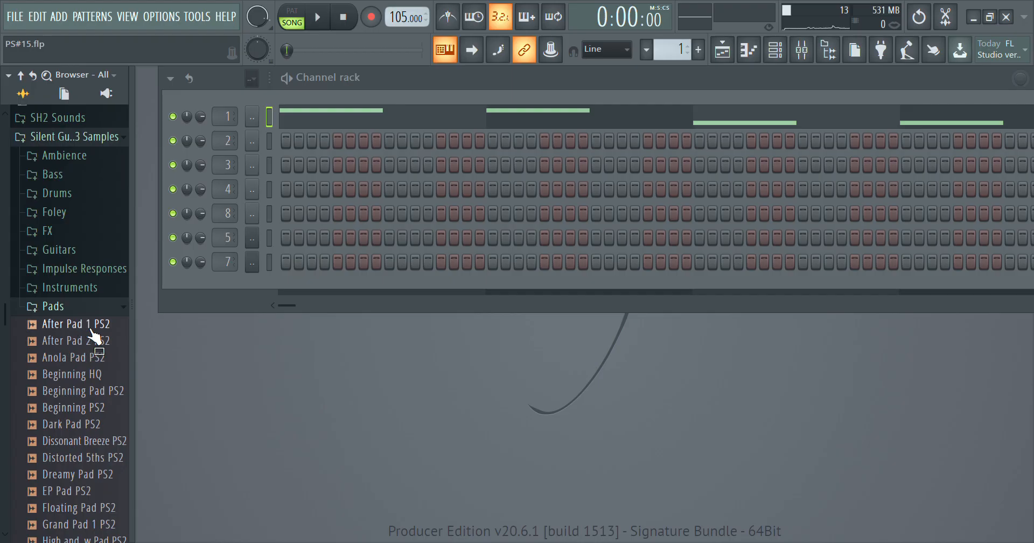
Audition pad samples from After Pad 2 PS2 down to EP Pad PS2, including Beginning HQ and Dreamy Pad PS2
left_click(100, 341)
left_click(98, 360)
left_click(103, 375)
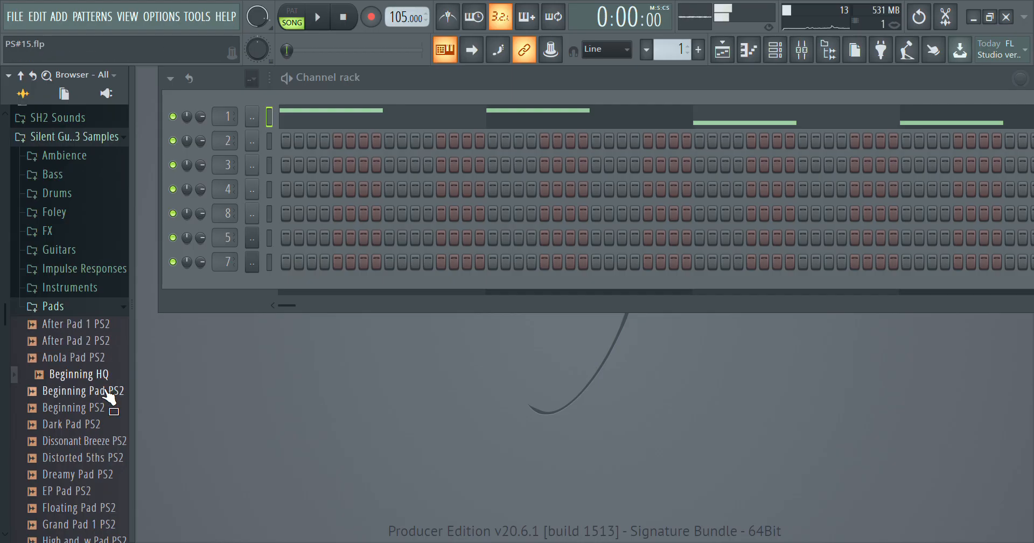
scroll(107, 381, "down", 3)
left_click(86, 308)
left_click(94, 340)
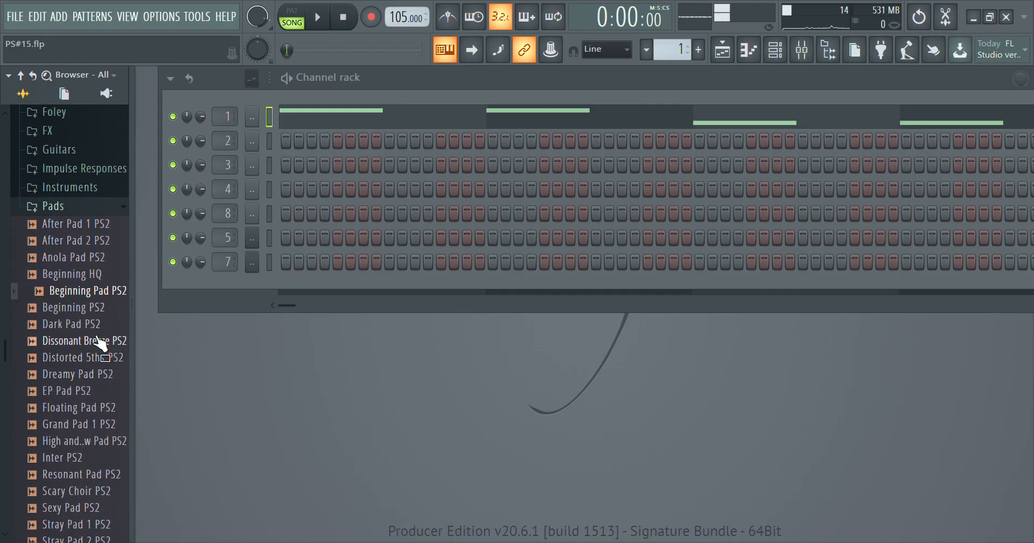
left_click(73, 358)
left_click(104, 376)
left_click(97, 392)
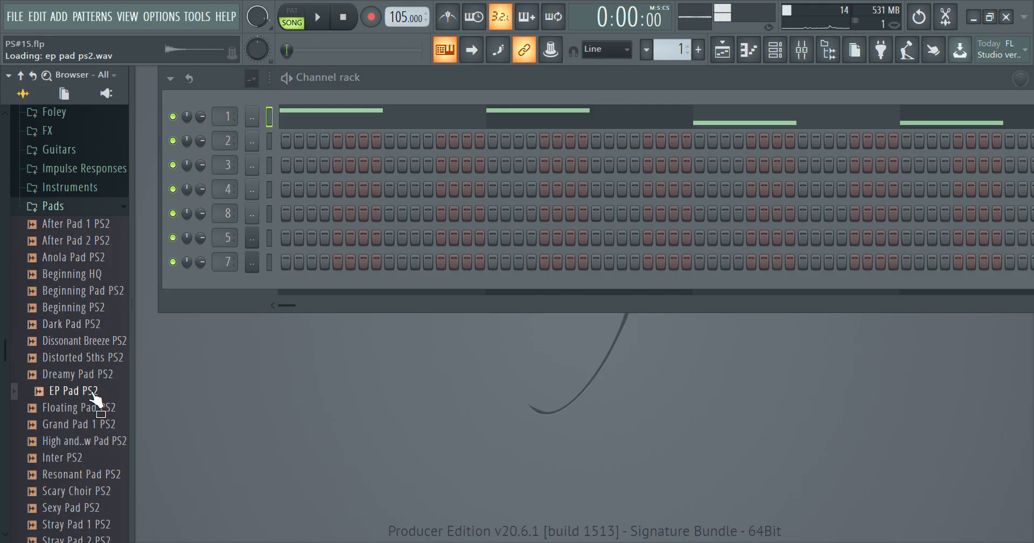
Audition further pads, including Floating Pad PS2, Grand Pad 1 PS2 and Resonant Pad PS2, ending on Inter PS2
left_click(96, 410)
left_click(97, 376)
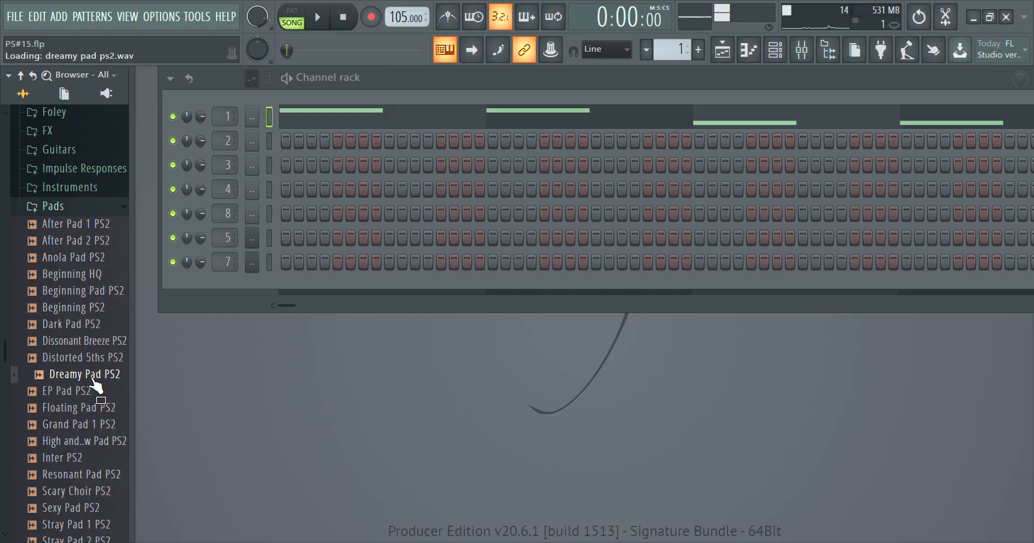
scroll(105, 372, "down", 2)
left_click(105, 326)
left_click(103, 340)
left_click(103, 358)
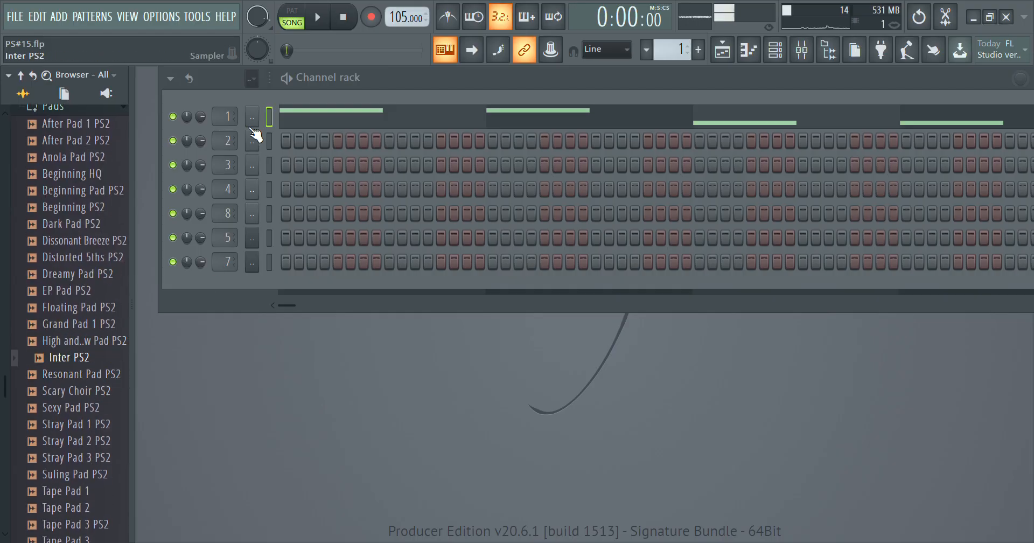
left_click(76, 373)
left_click(98, 358)
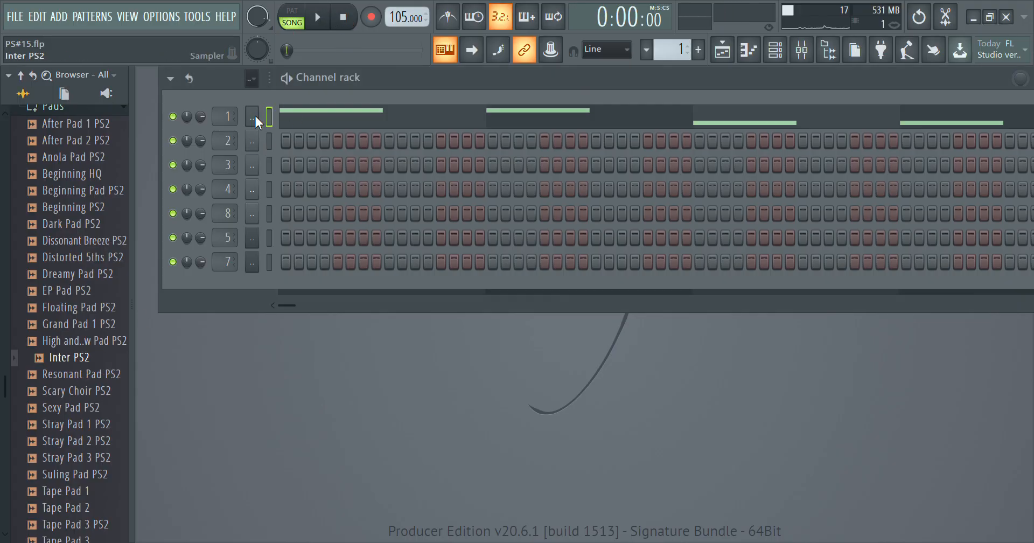
Open the Inter PS2 channel's piano roll, play its pattern, stop playback and close the piano roll
left_click(293, 112)
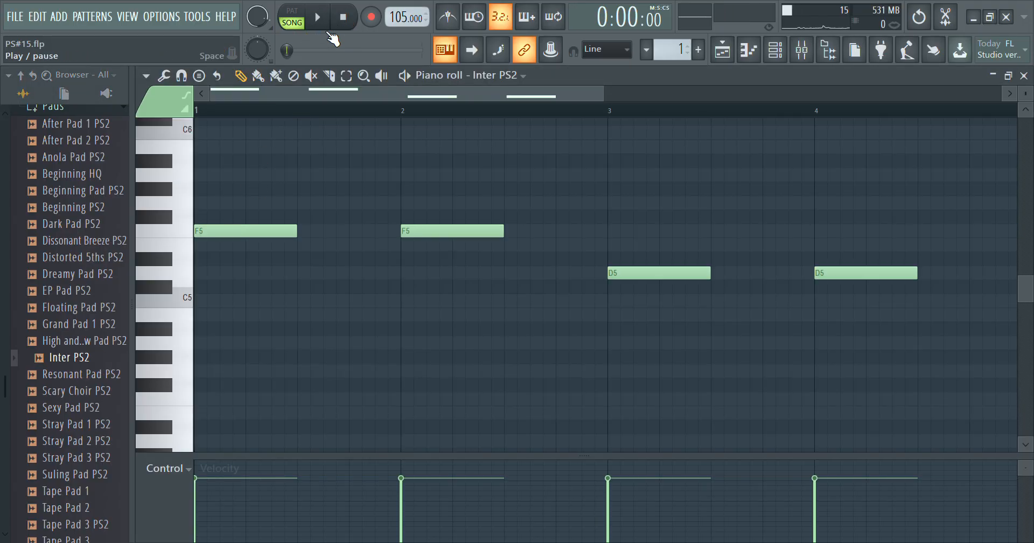
left_click(325, 20)
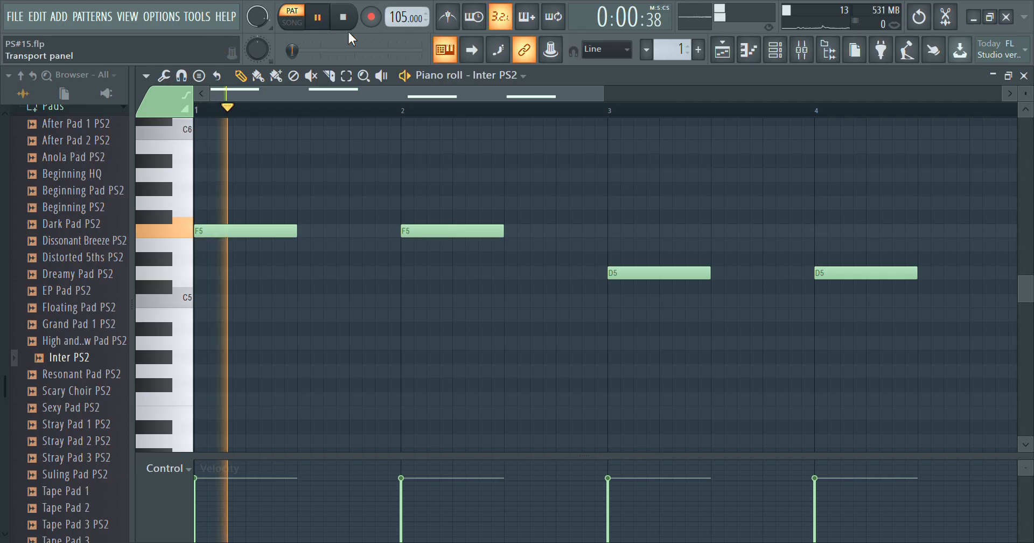
left_click(343, 18)
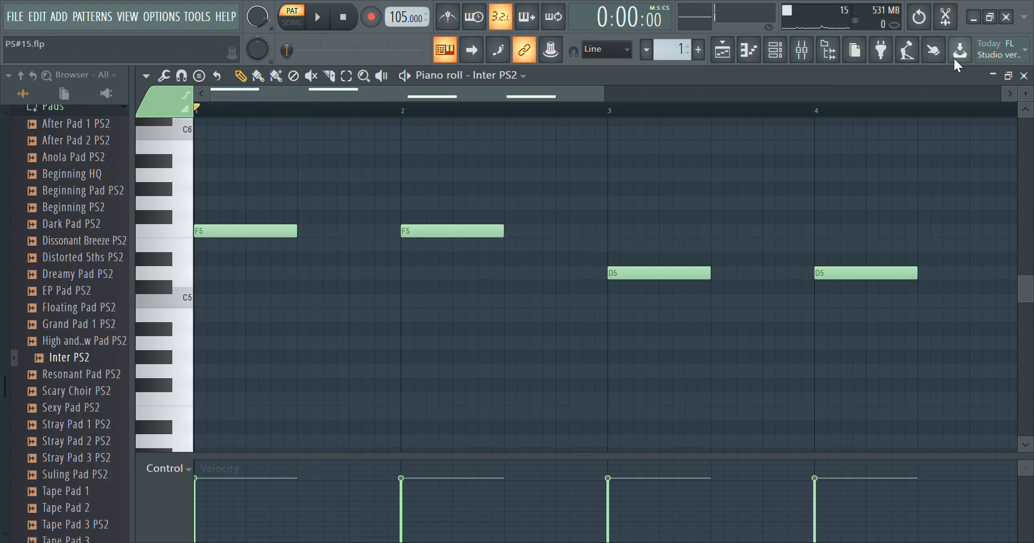
left_click(1025, 76)
Examine the Inter PS2 channel's sample settings and volume envelope, and close the channel settings
left_click(265, 124)
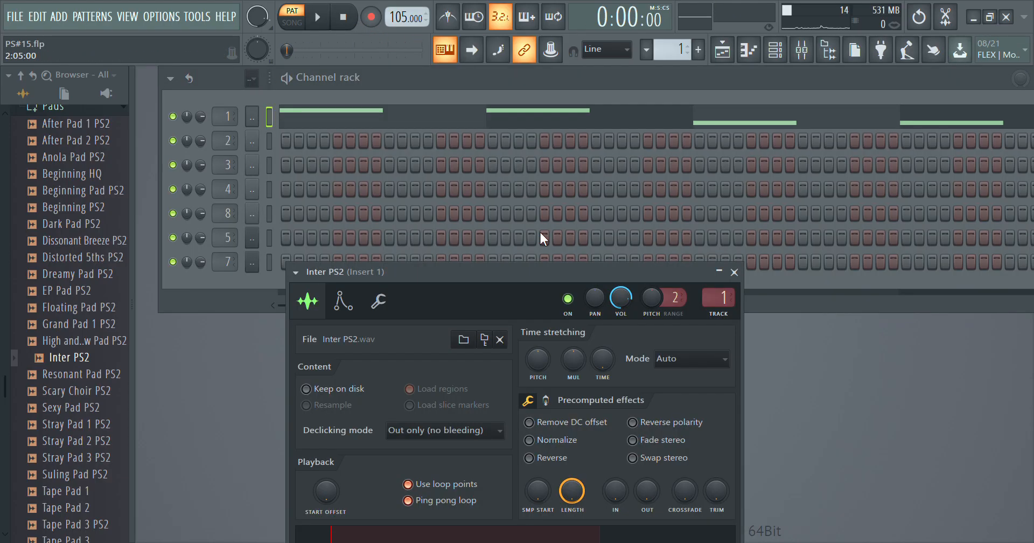
left_click_drag(431, 275, 419, 131)
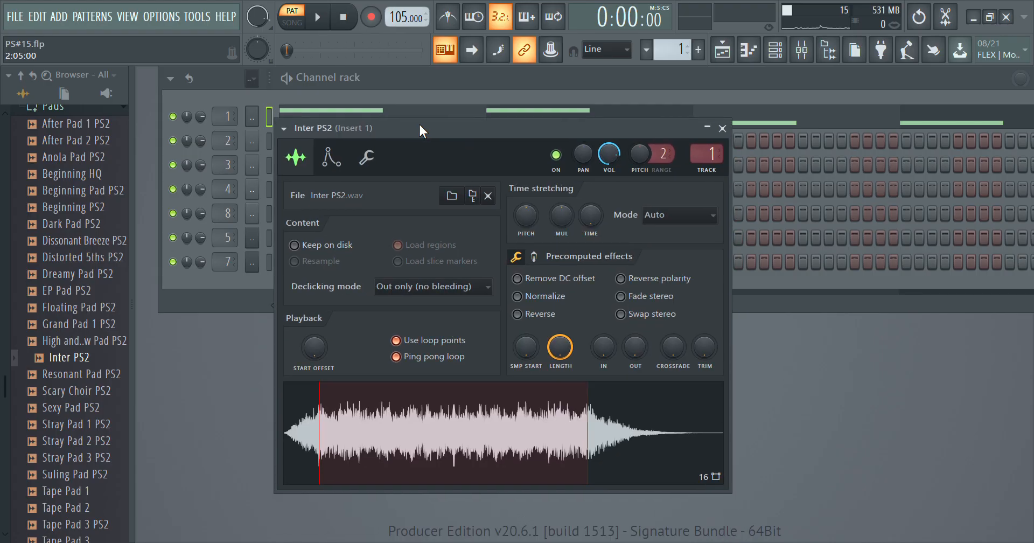
left_click(331, 157)
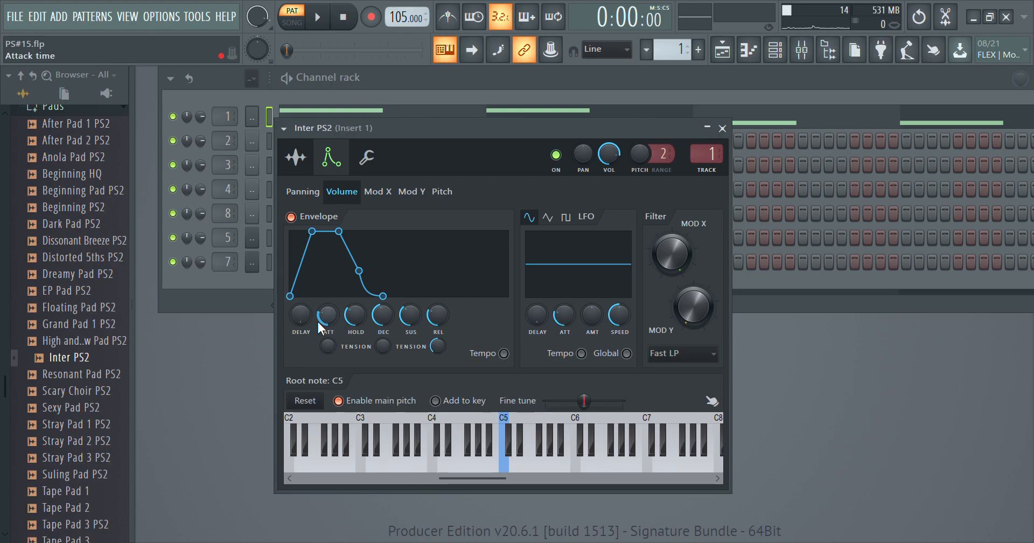
left_click(722, 128)
scroll(97, 318, "up", 4)
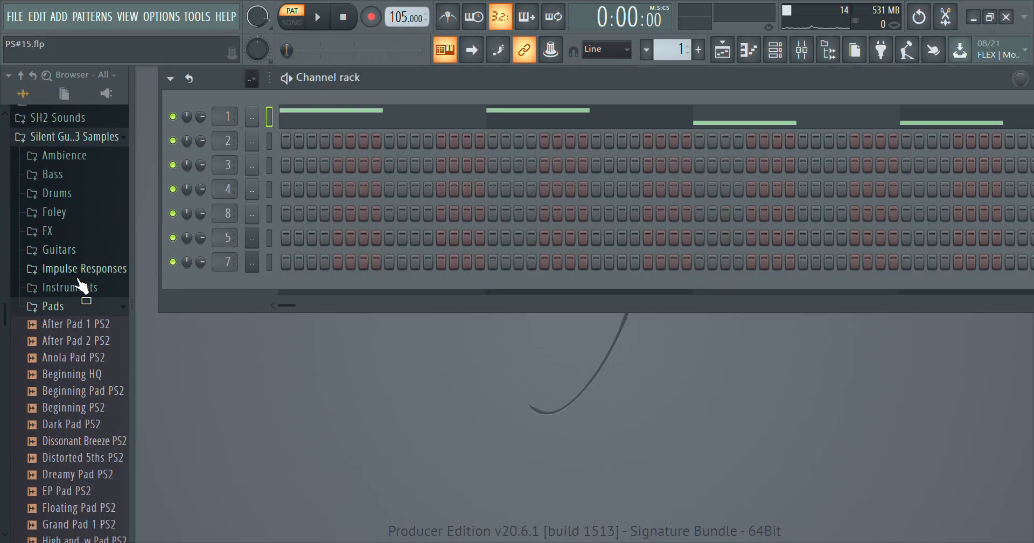
scroll(67, 320, "up", 4)
scroll(68, 317, "down", 8)
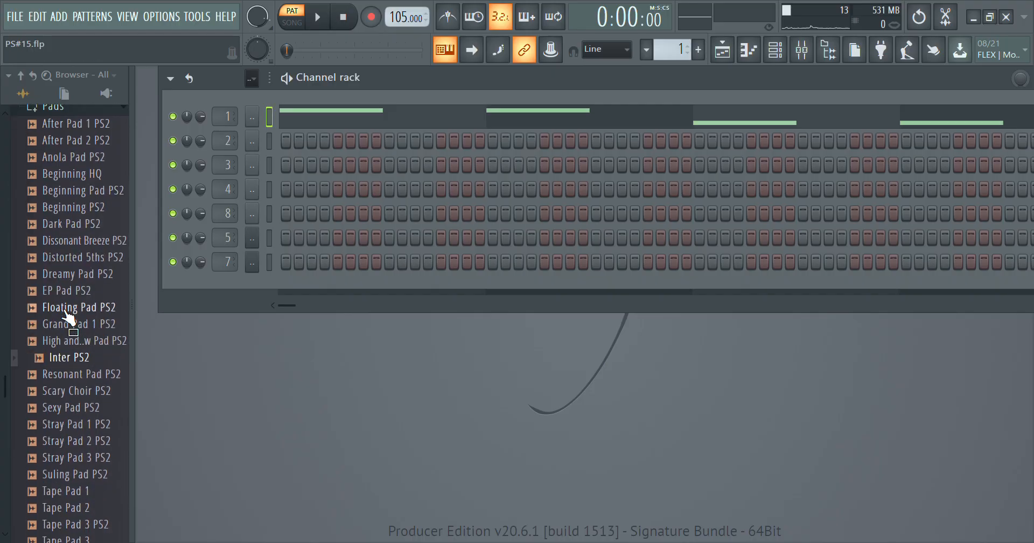
left_click_drag(75, 275, 378, 259)
scroll(65, 300, "up", 4)
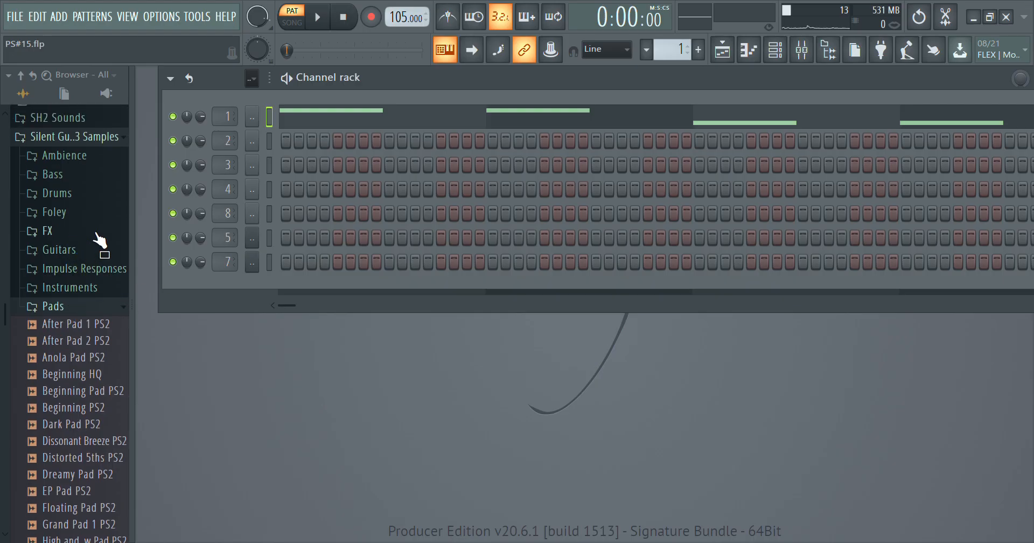
scroll(84, 280, "down", 4)
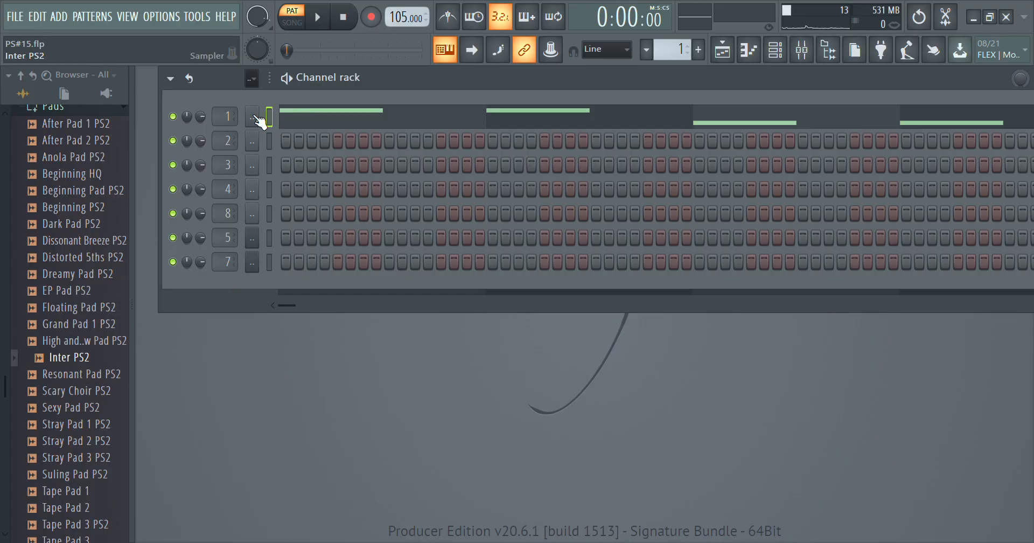
Solo Track 2 in the playlist and play it from bar 5
left_click(289, 113)
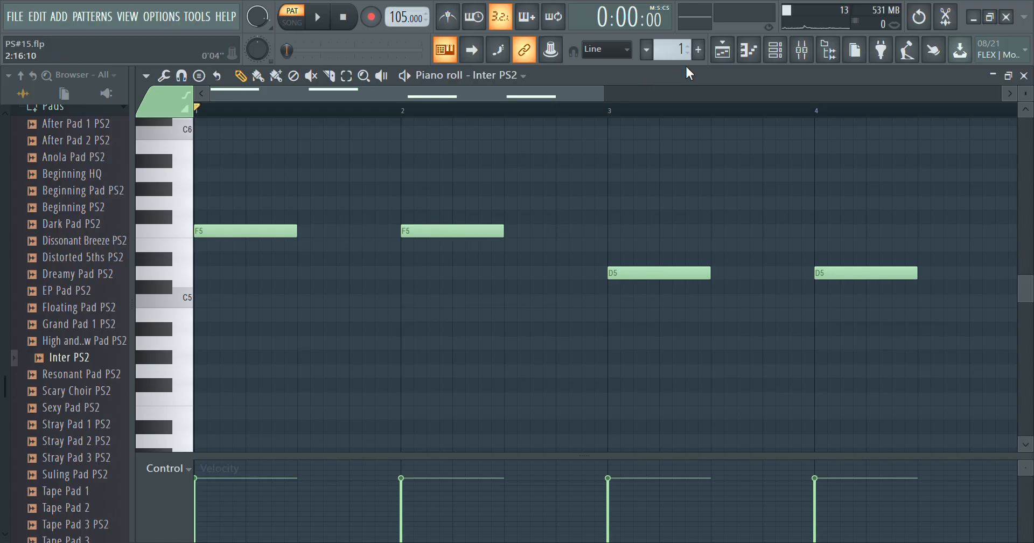
left_click(722, 50)
left_click(345, 204)
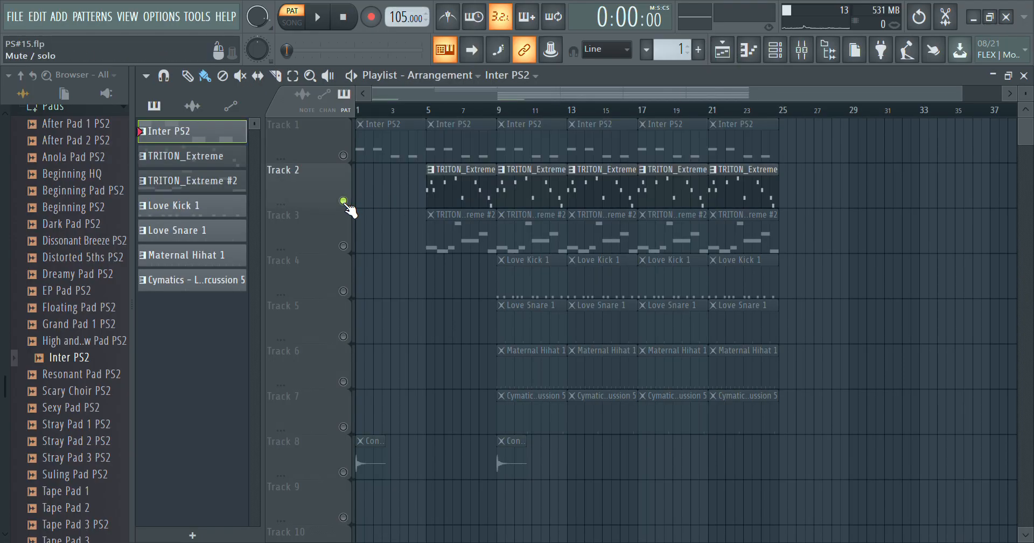
left_click(432, 112)
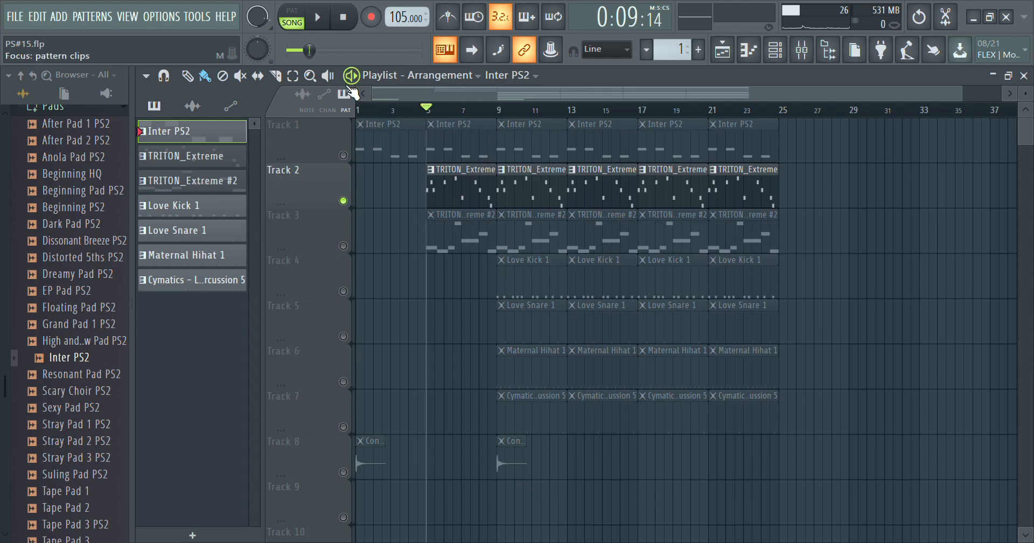
left_click(324, 20)
Select the TRITON_Extreme pattern, reveal its notes in the piano roll and stop playback
left_click(226, 161)
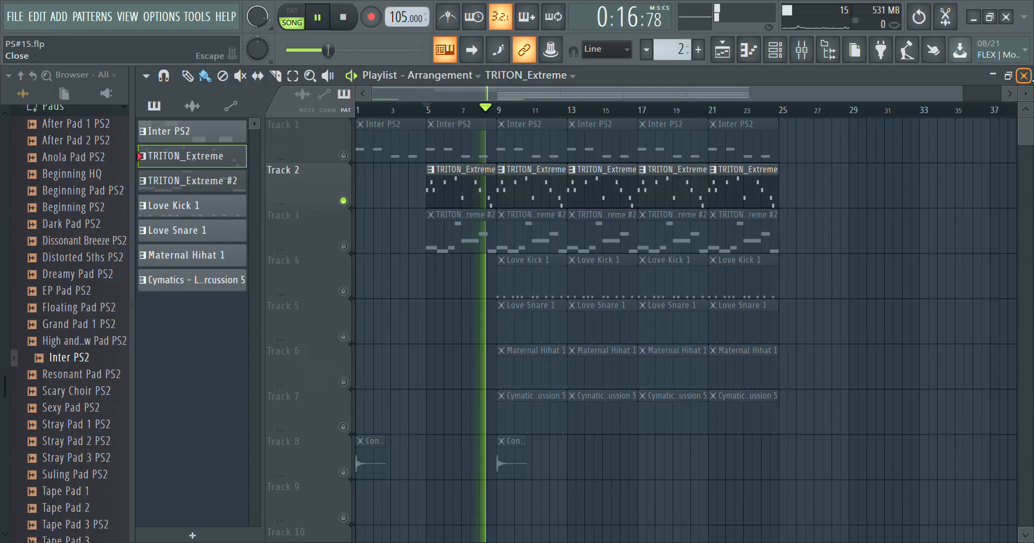
left_click(1024, 75)
left_click(343, 24)
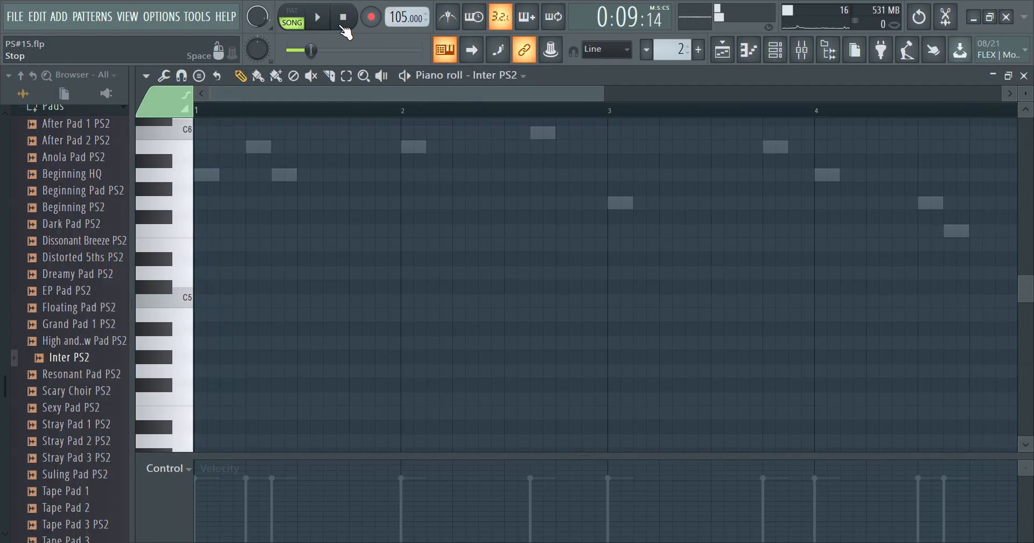
Examine the TRITON_Extreme channel's plugin from the channel rack and close its window
left_click(1025, 76)
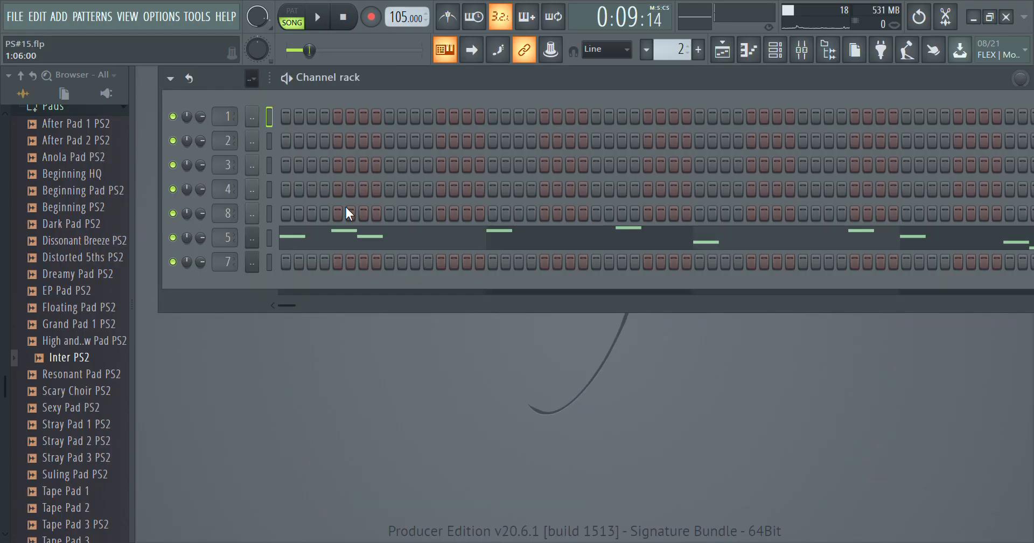
left_click(253, 142)
left_click(634, 169)
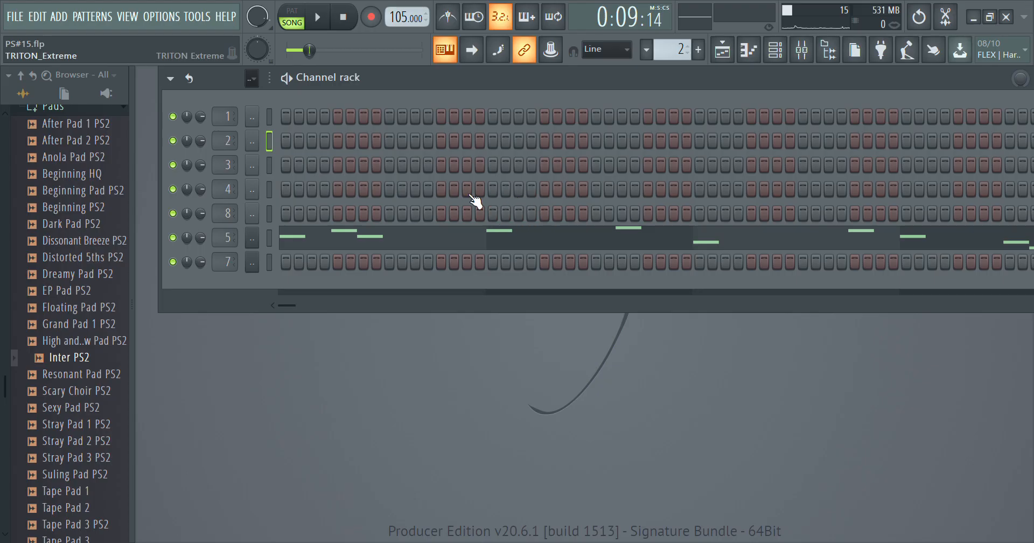
Filter channel 5's TRITON Extreme program browser by the Keyboard category, examine where the EP Pad Sweep program sits, and close the plugin
left_click(257, 189)
left_click_drag(386, 102, 495, 68)
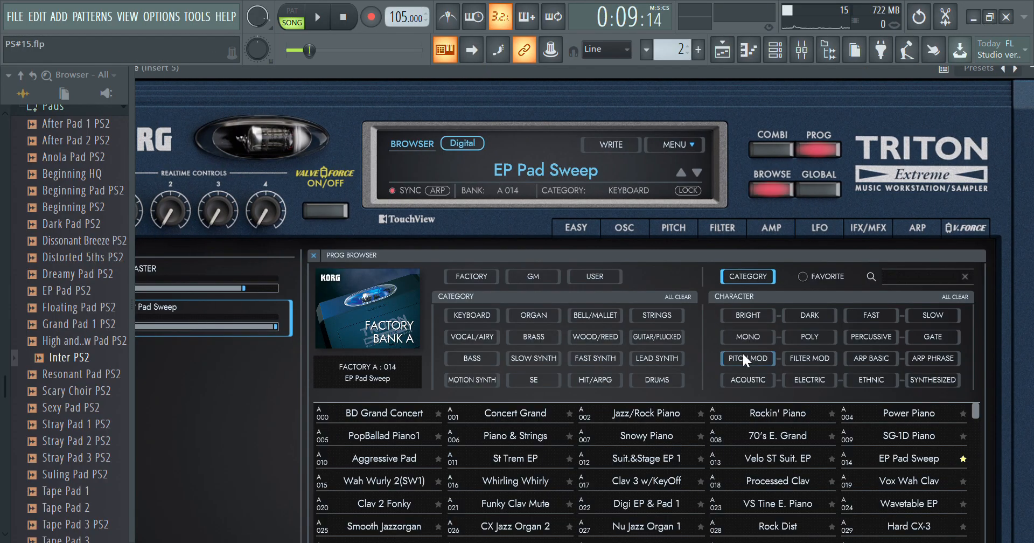
left_click(470, 316)
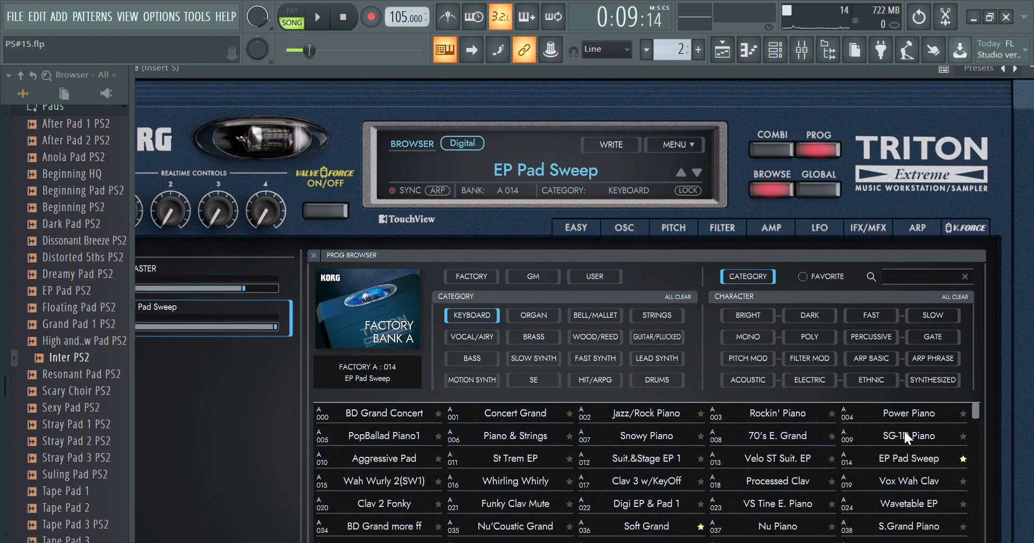
scroll(903, 429, "down", 1)
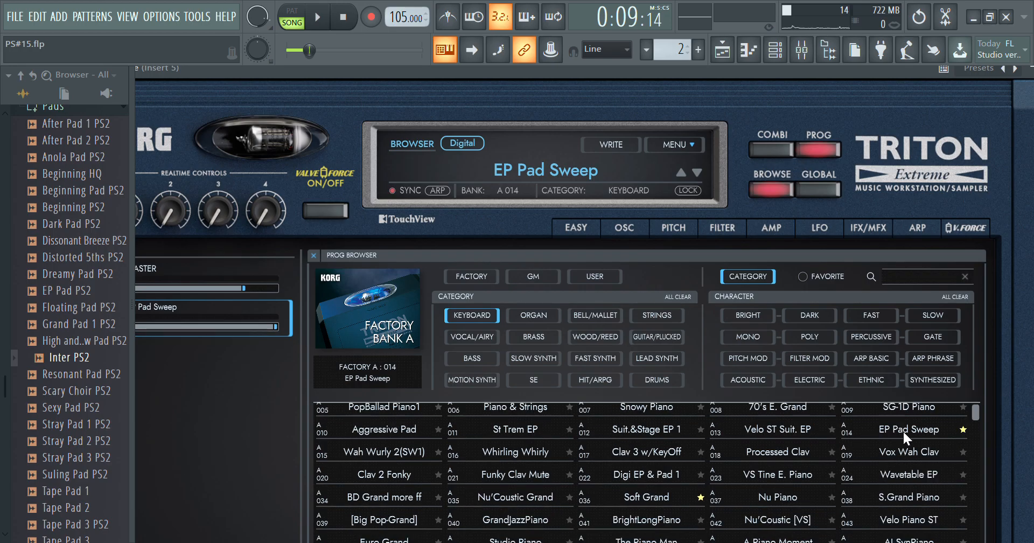
scroll(852, 460, "up", 1)
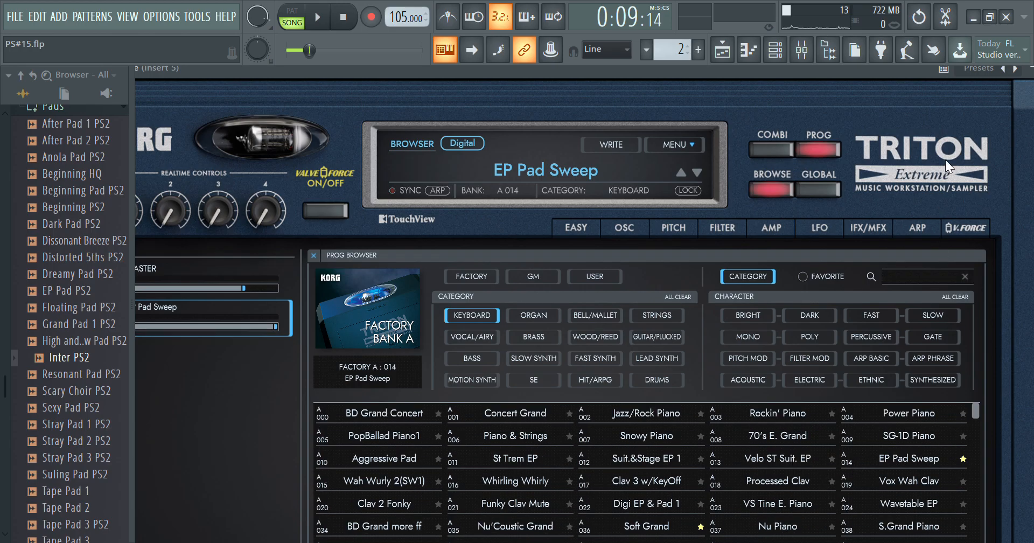
left_click_drag(762, 75, 612, 151)
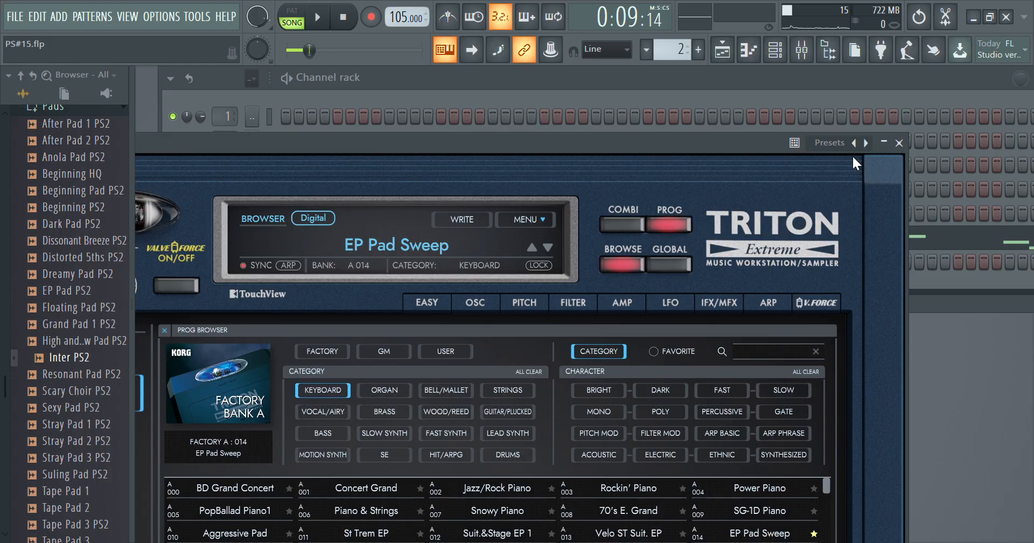
left_click(899, 143)
Return to the playlist, unmute Track 1 alongside Track 2, and play both from bar 5 before stopping playback
left_click(722, 50)
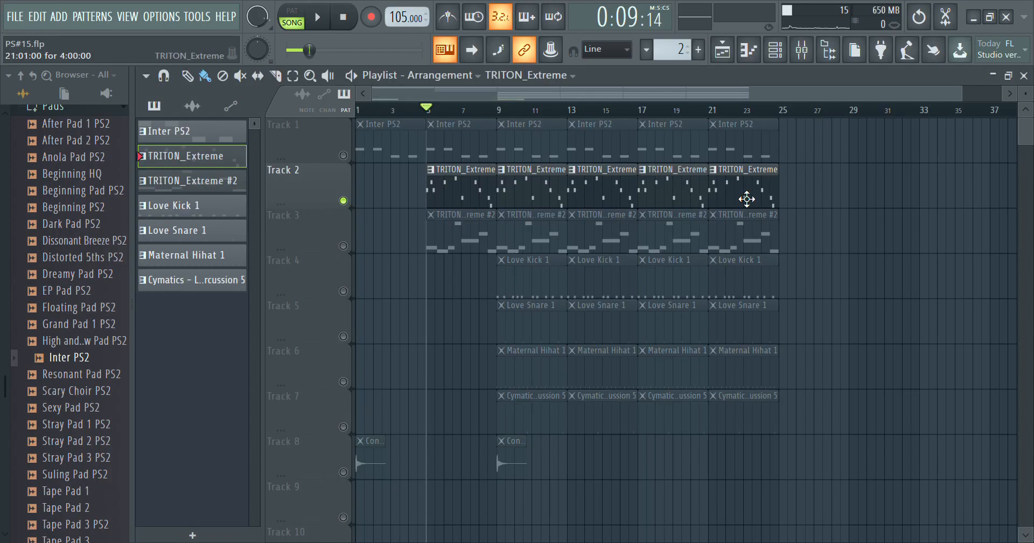
left_click(343, 156)
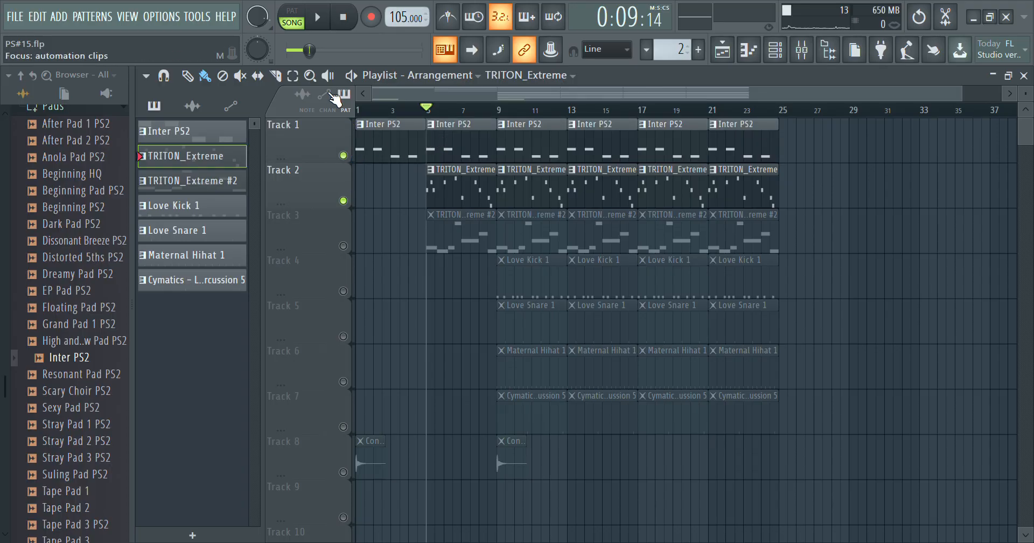
left_click(318, 17)
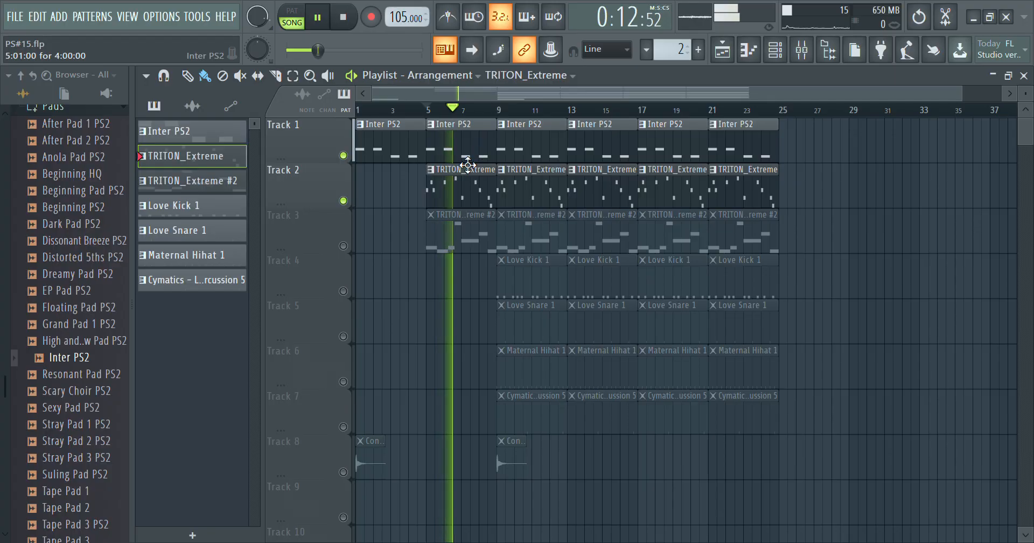
left_click(345, 29)
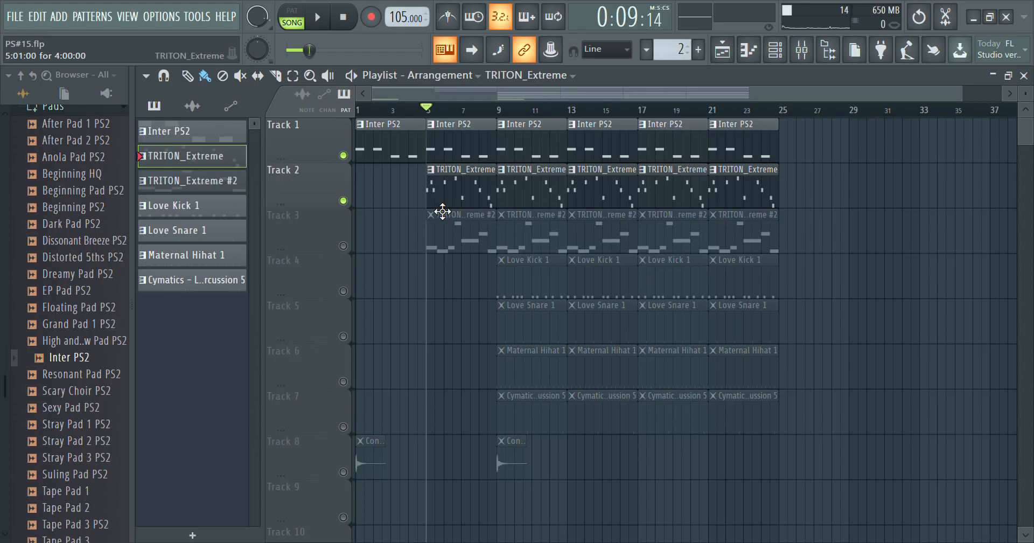
Solo Track 3 in the playlist and play it from bar 5, stopping after a few bars
left_click(350, 249, "ctrl")
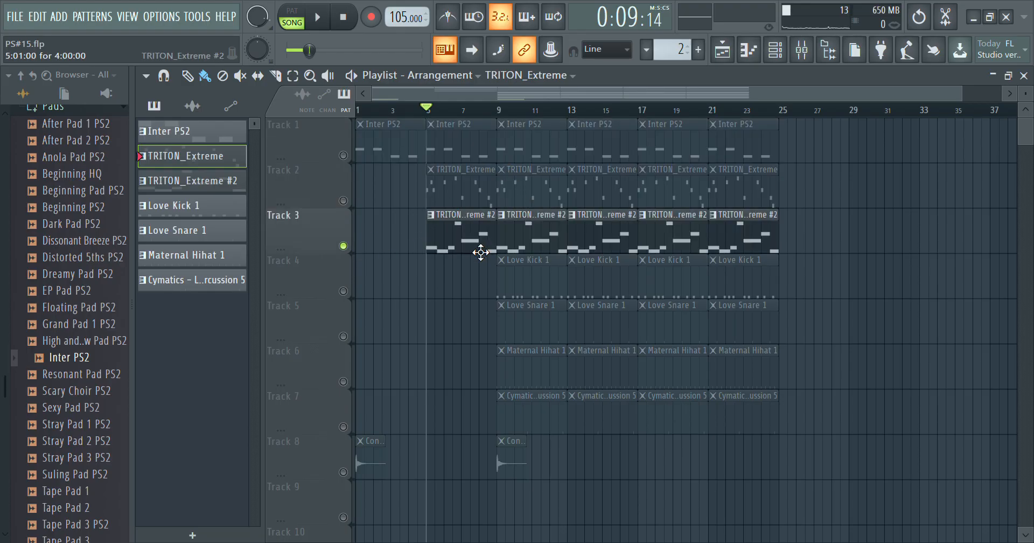
left_click(323, 25)
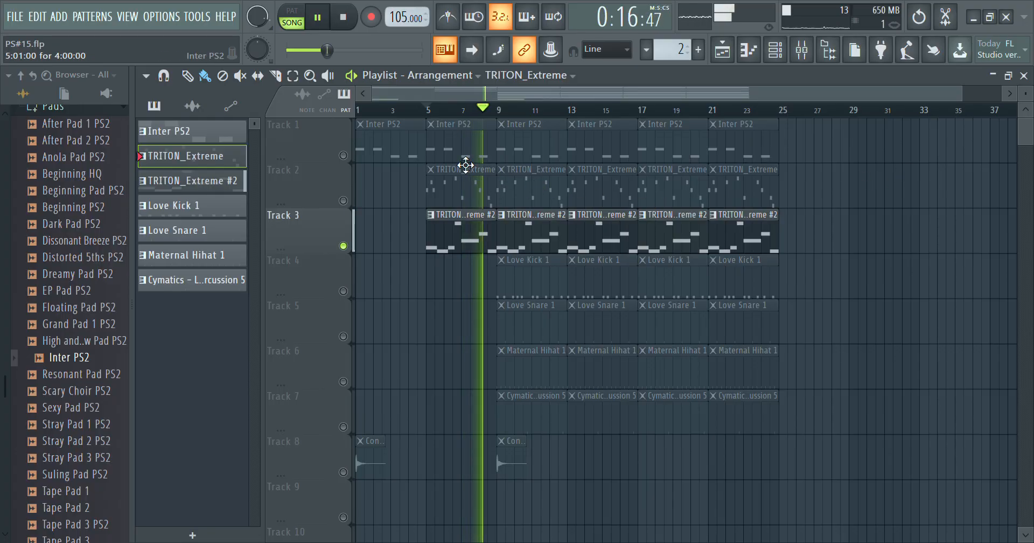
key("space")
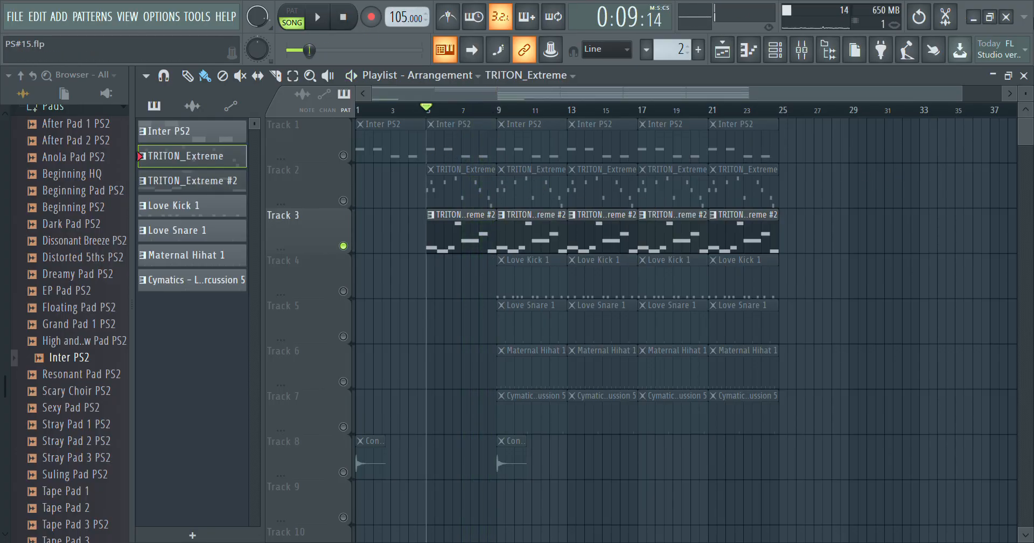
Select the TRITON_Extreme #2 pattern in the channel rack, examine channel 7's TRITON Extreme plugin settings and close its window
left_click(1024, 74)
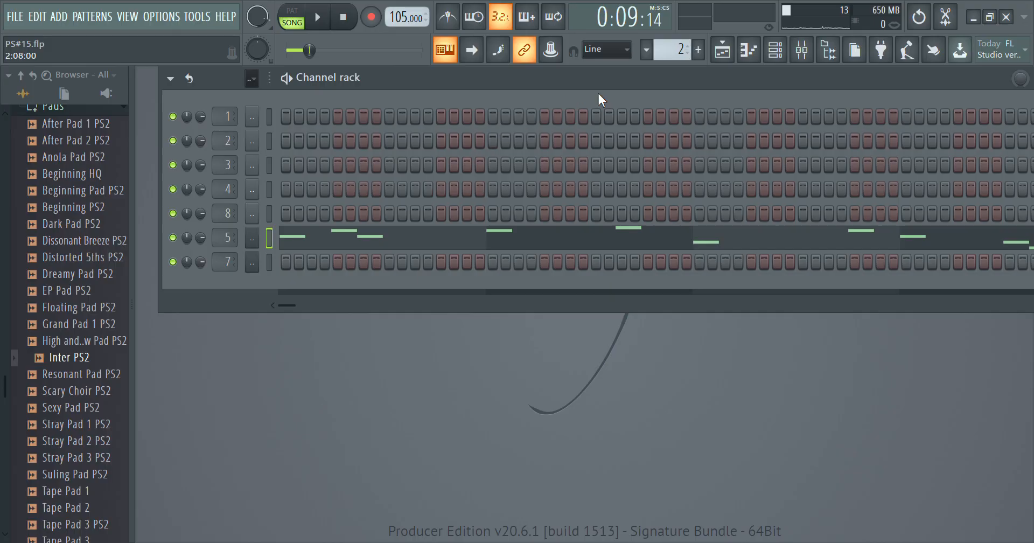
scroll(676, 56, "up", 1)
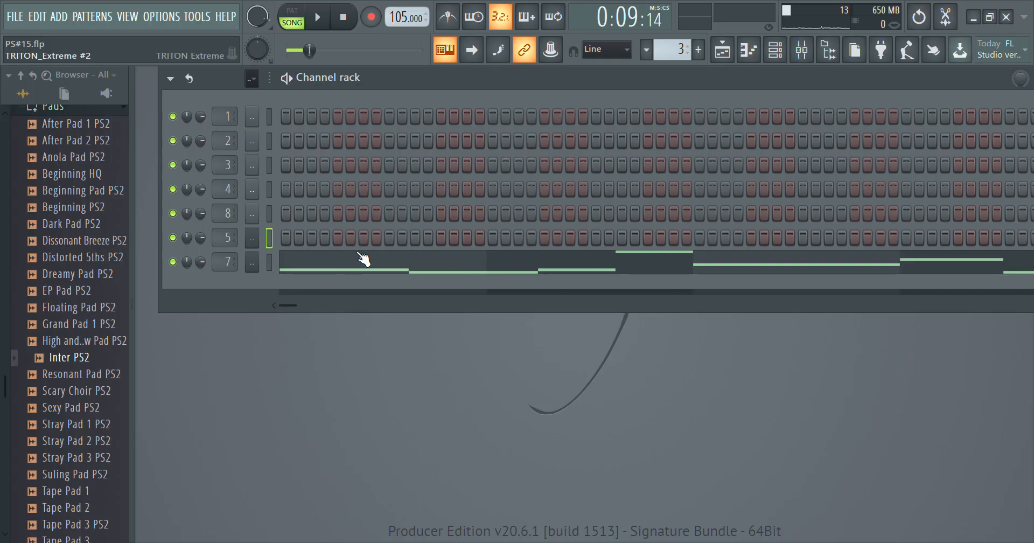
left_click(440, 252)
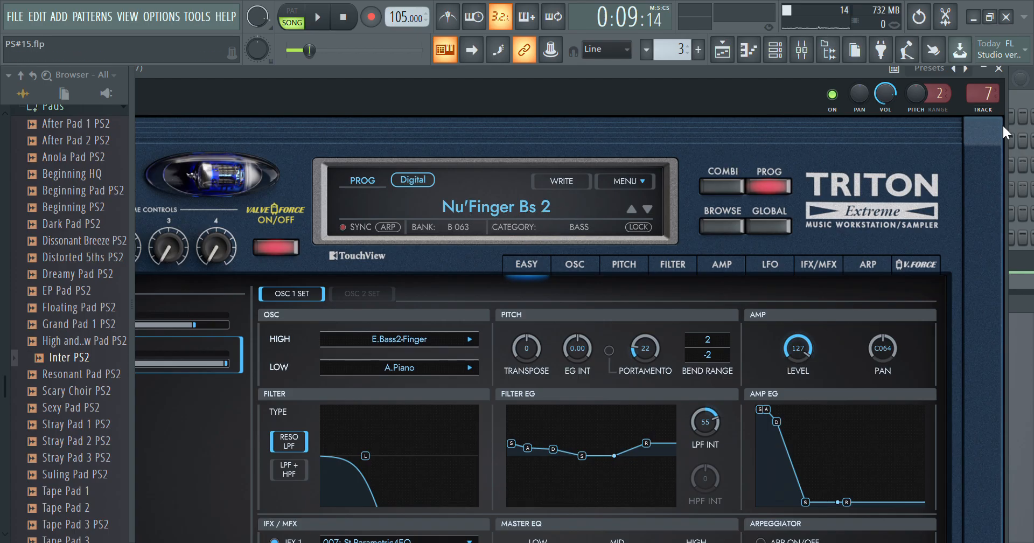
left_click_drag(712, 86, 619, 140)
left_click(906, 122)
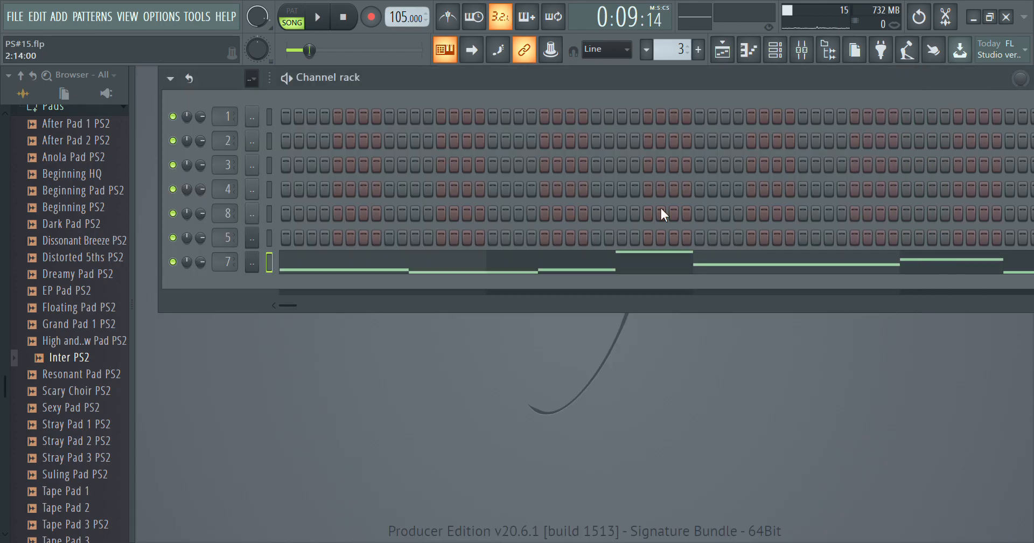
left_click(292, 248)
Return to the playlist and leave only the four drum tracks, Track 4 to Track 7, unmuted
left_click(723, 51)
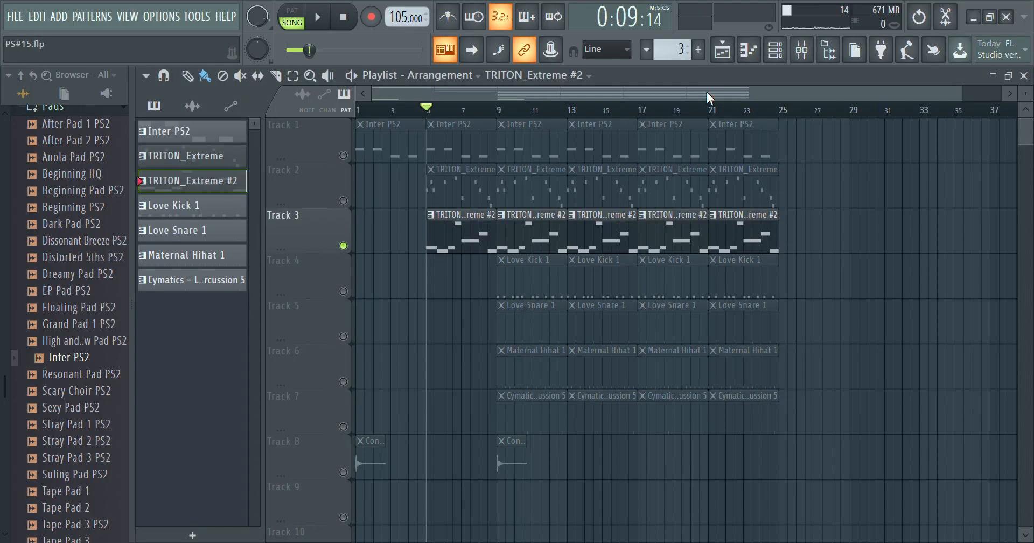
left_click(344, 246)
right_click(343, 291)
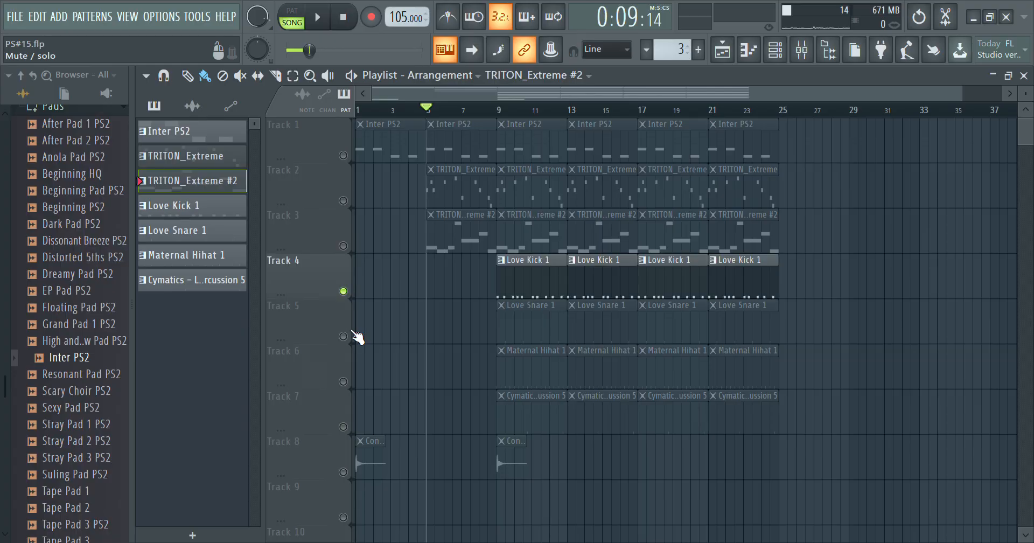
right_click(343, 337)
left_click(344, 382)
left_click(344, 292)
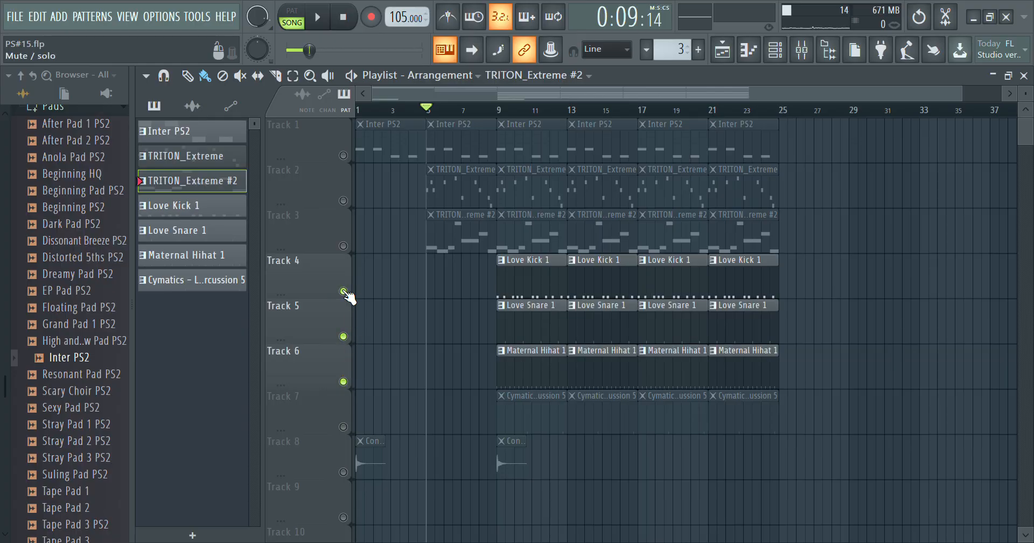
left_click(344, 426)
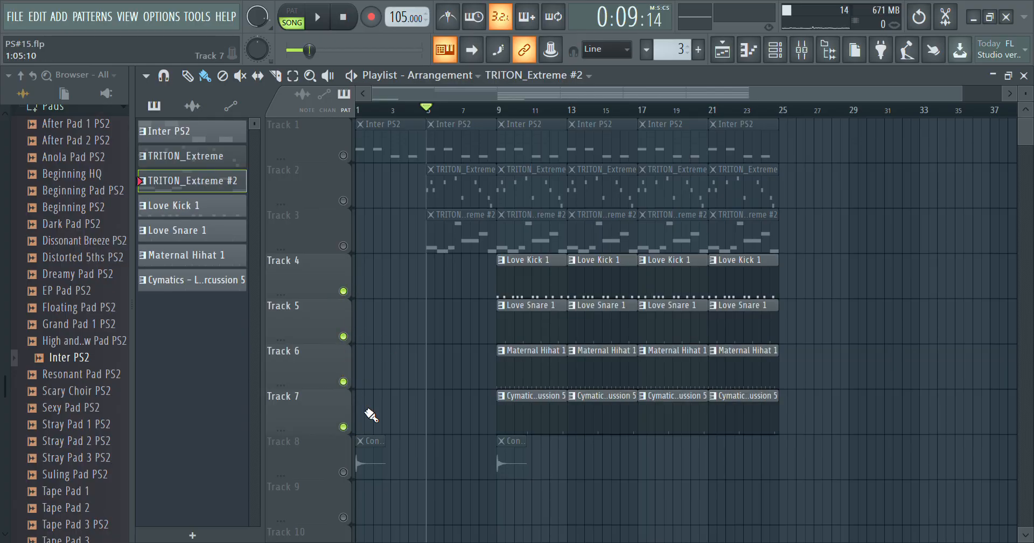
Play the drum tracks from bar 9, collapse the Silent Guy samples folder in the browser, and stop playback
left_click(498, 110)
key("space")
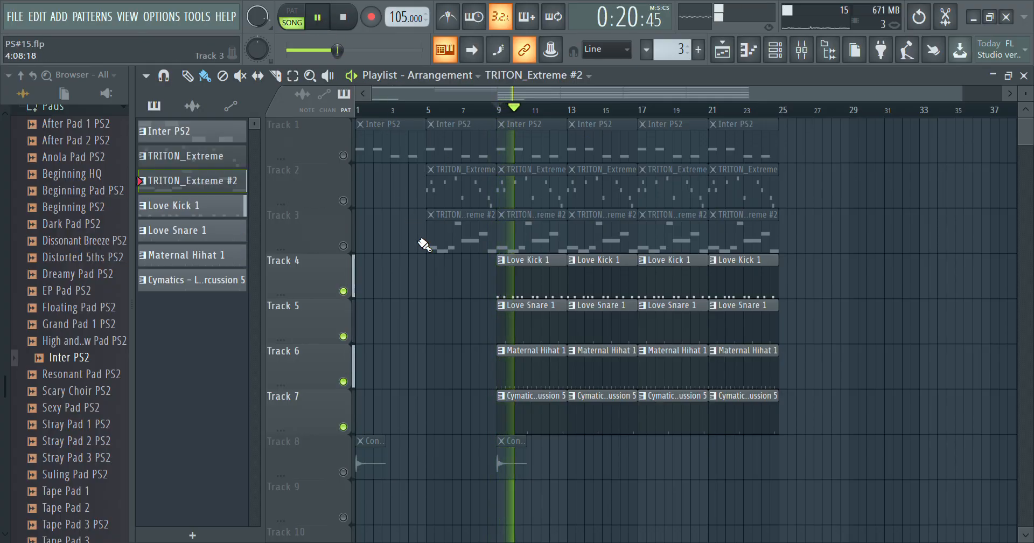
scroll(75, 377, "up", 4)
left_click(94, 300)
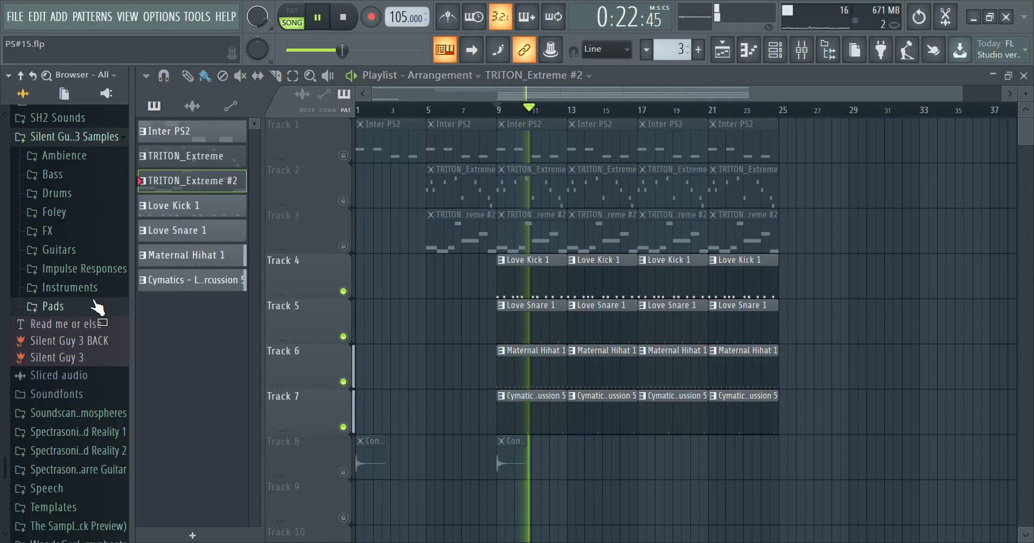
left_click(97, 136)
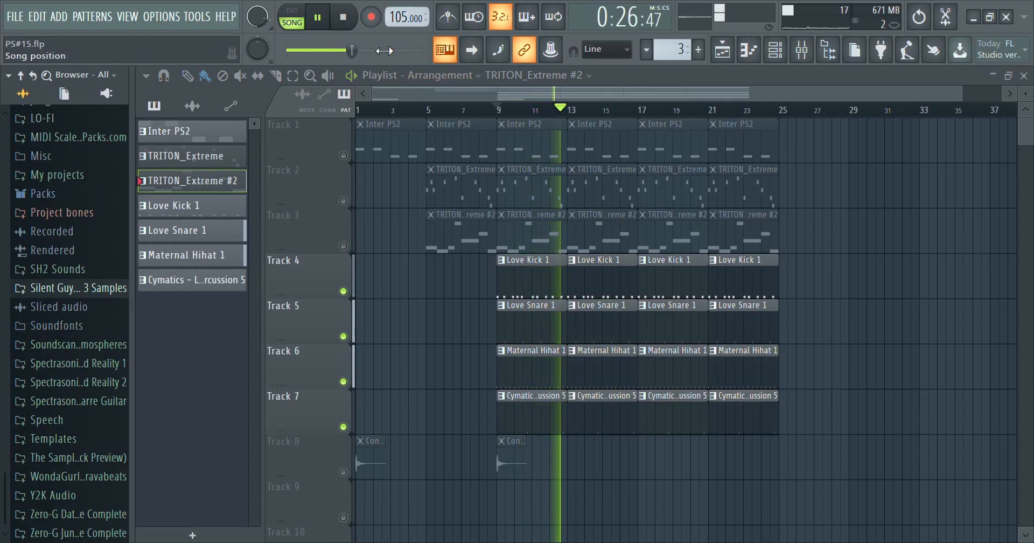
left_click(348, 18)
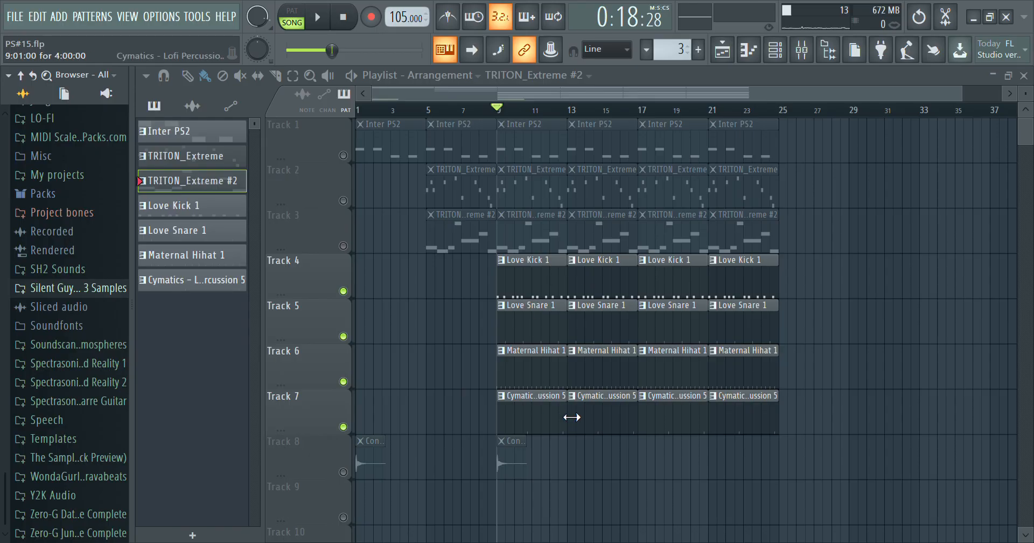
Solo Track 8 and play its first audio clip twice from the start of the song, stopping after each playback
right_click(343, 473)
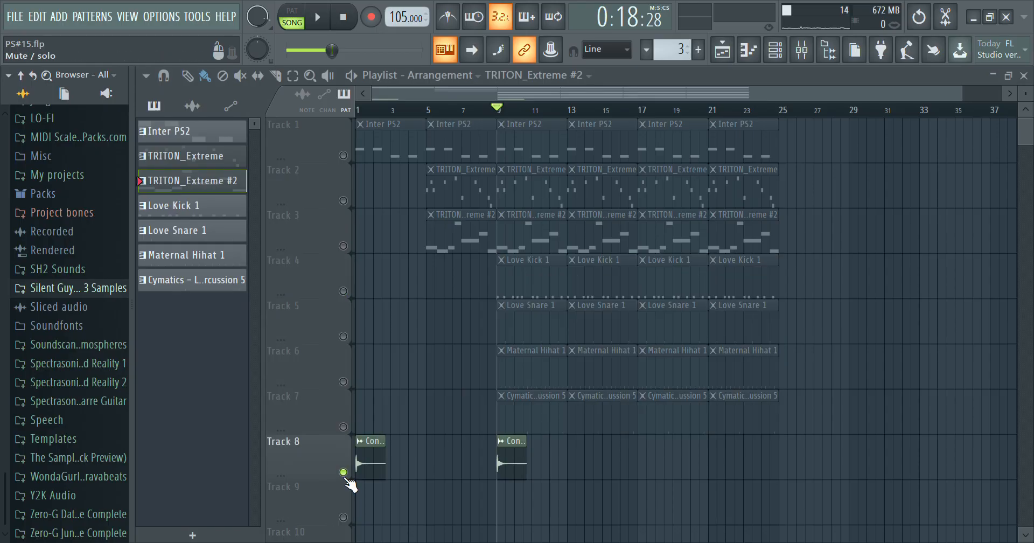
left_click(364, 112)
left_click_drag(371, 118, 334, 125)
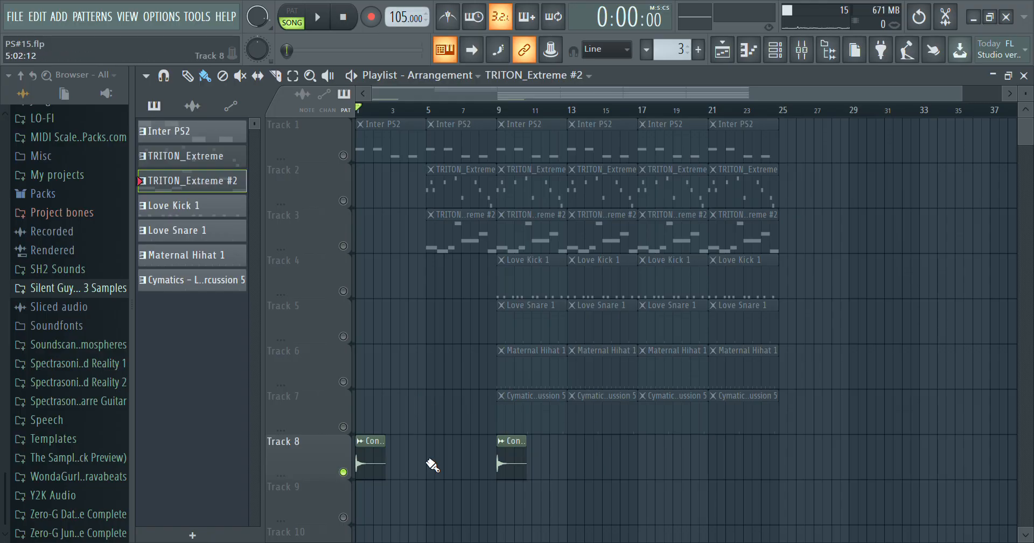
left_click(327, 22)
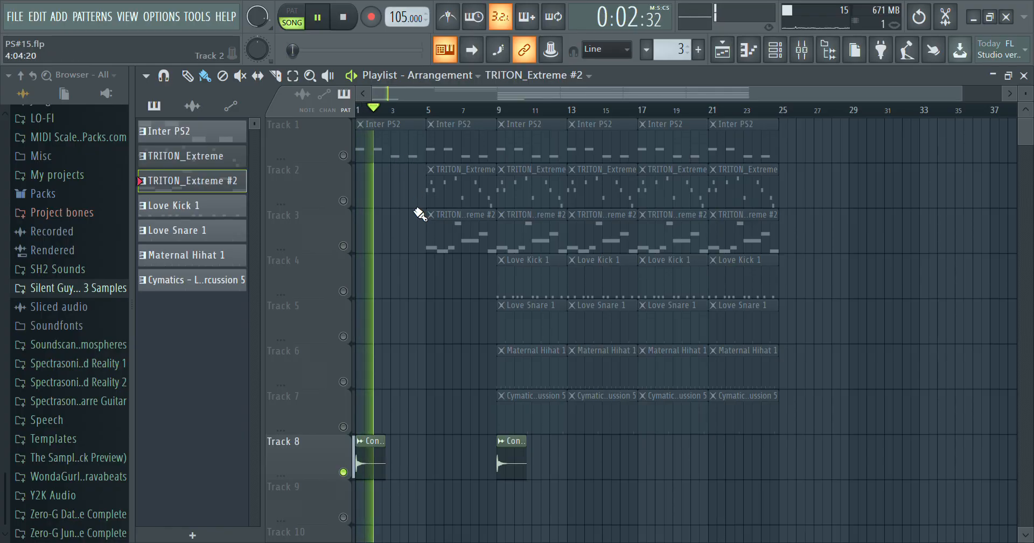
left_click(344, 17)
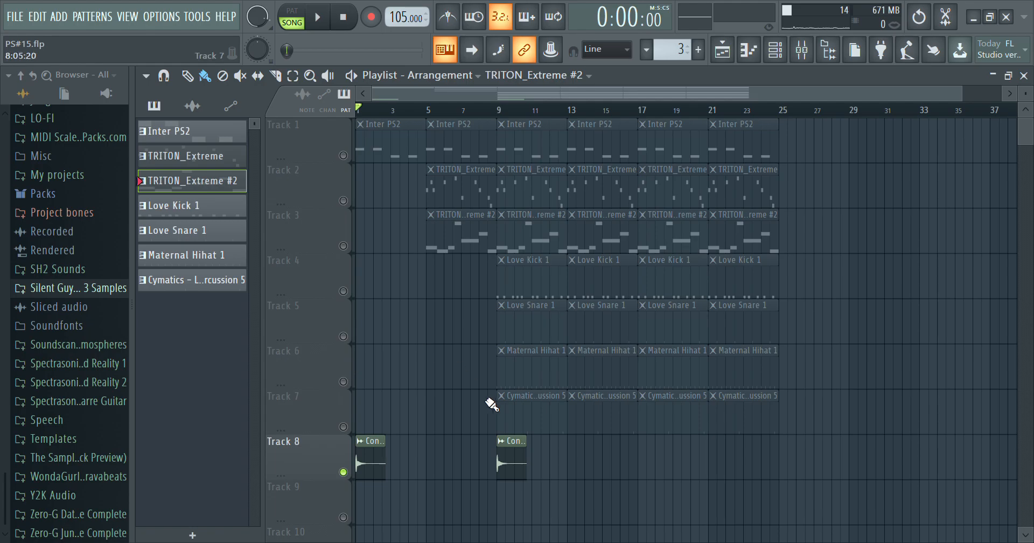
left_click(320, 17)
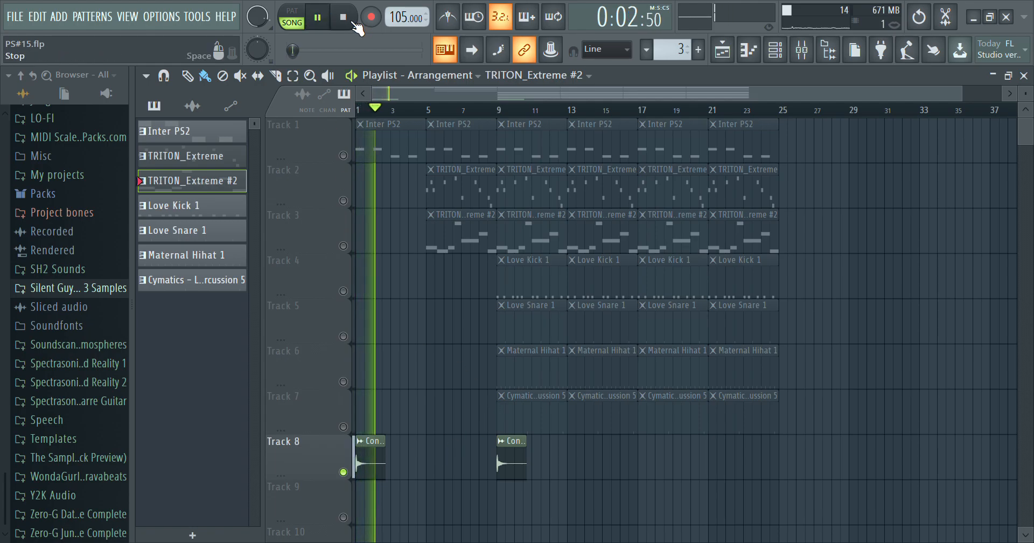
left_click(353, 23)
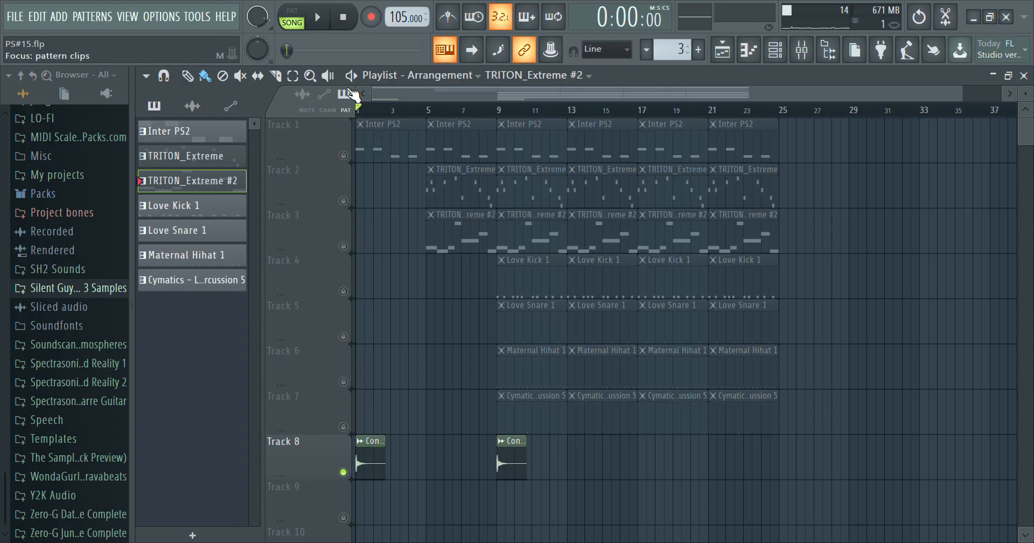
Play Track 8's second audio clip from bar 9 and stop playback
left_click(500, 111)
key("space")
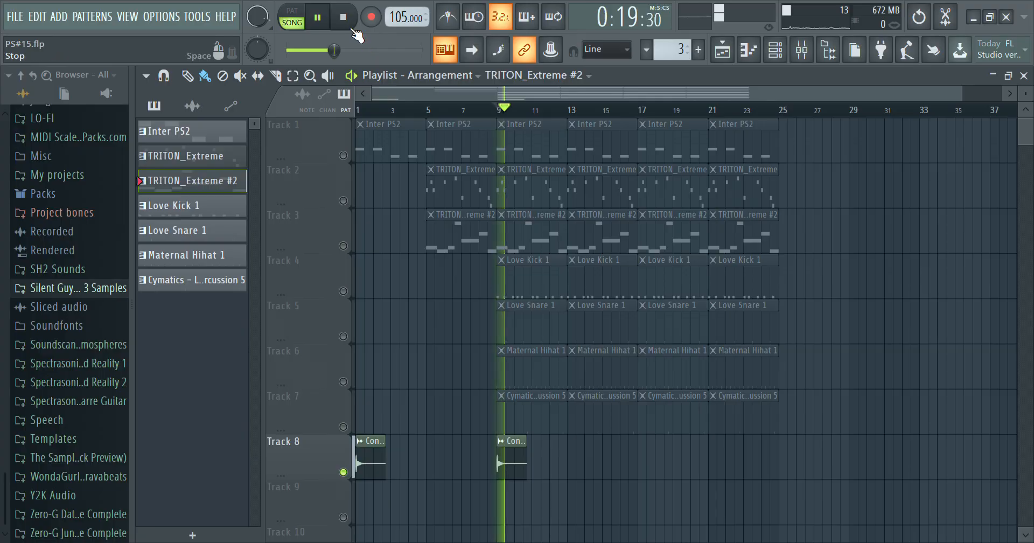
key("space")
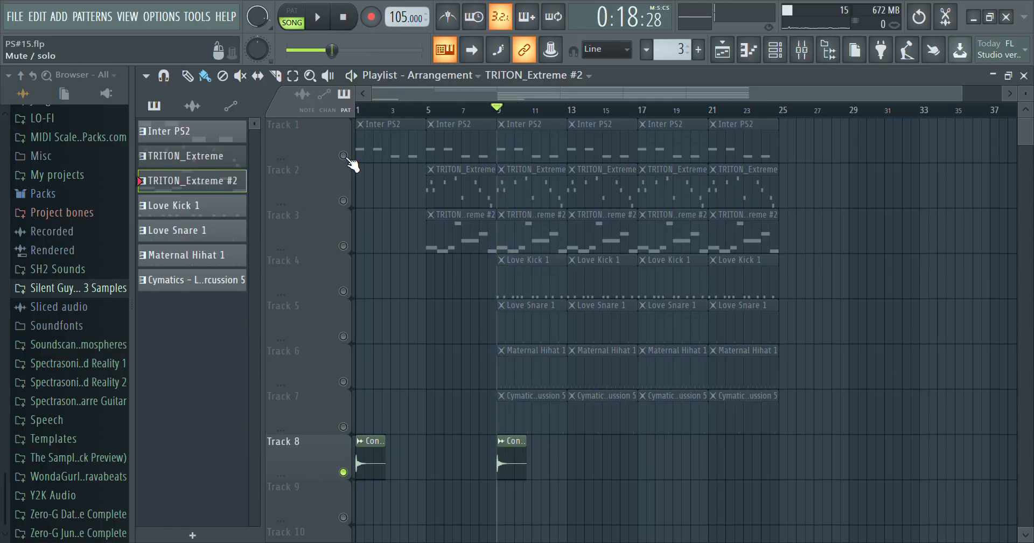
Unmute Tracks 1 to 7 alongside Track 8 and move the playhead back to the start of the song
left_click(343, 155)
left_click(344, 201)
left_click(345, 246)
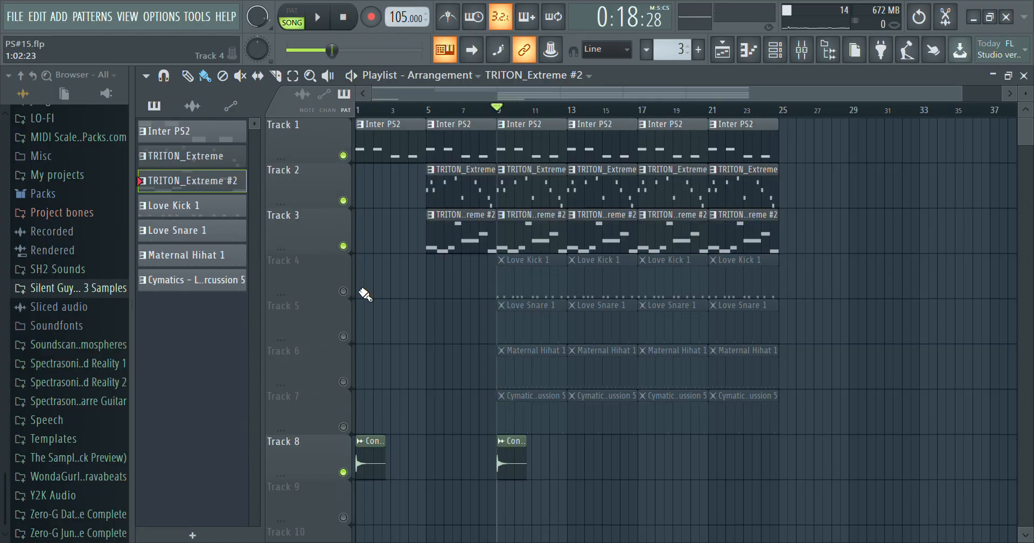
left_click(345, 292)
left_click(344, 337)
left_click(344, 382)
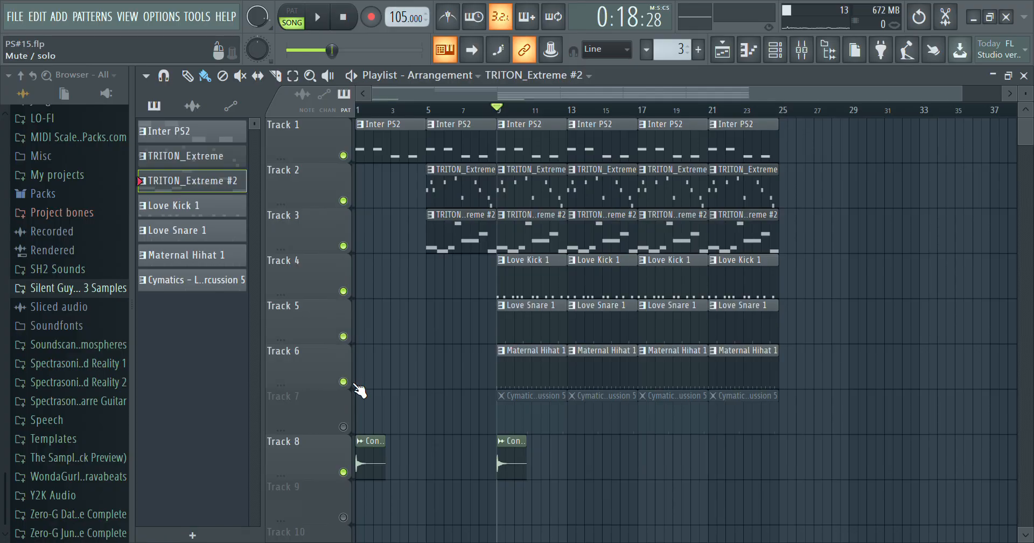
left_click(343, 427)
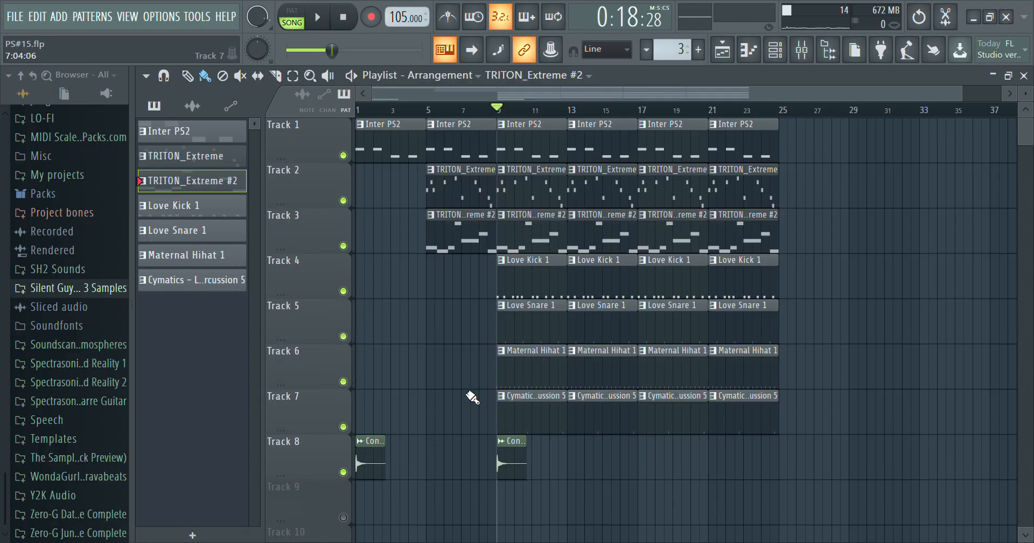
left_click_drag(501, 116, 351, 249)
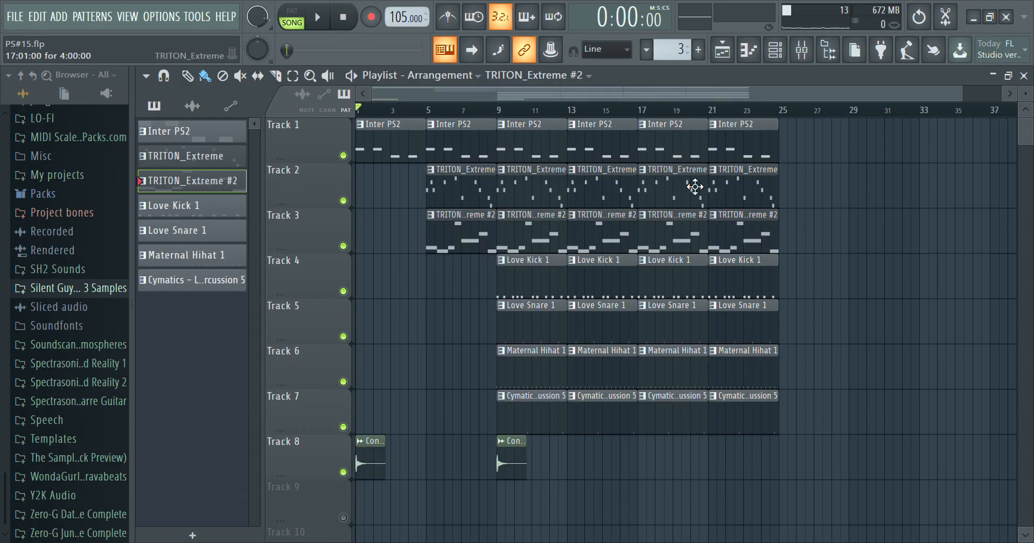
left_click_drag(366, 116, 315, 232)
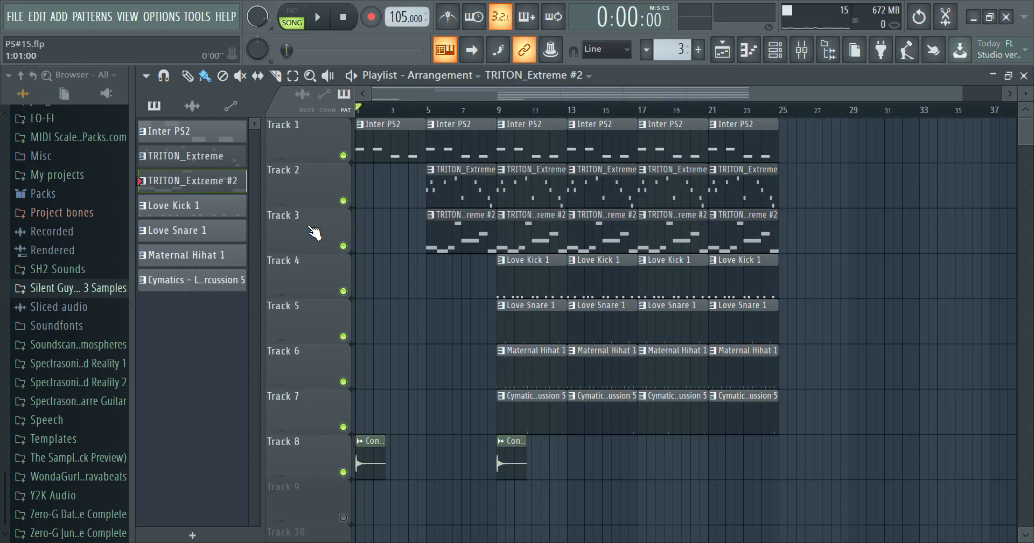